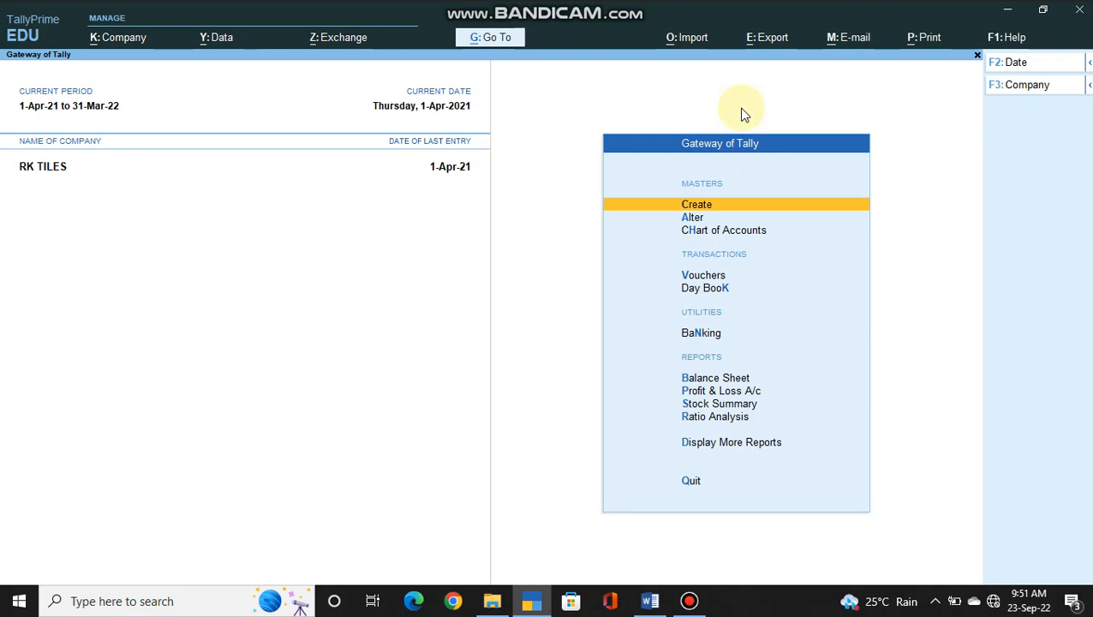
- Switch to the Word document, read transaction 16 for goods sold to Kanta General Store, and return to TallyPrime
key("alt+Tab")
key("alt+Tab")
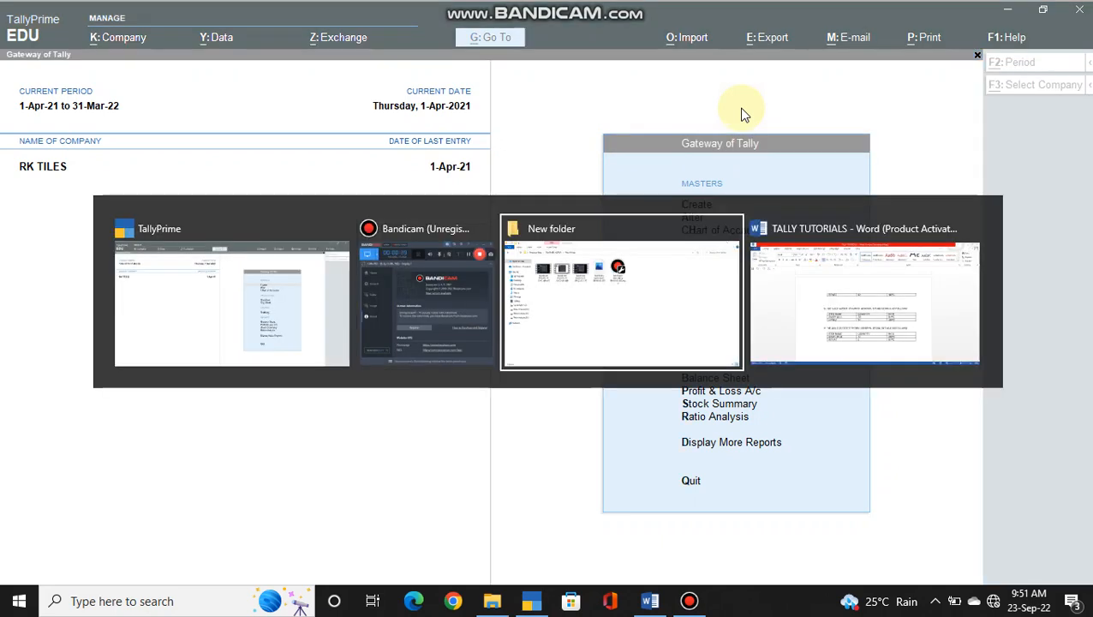
key("alt+Tab")
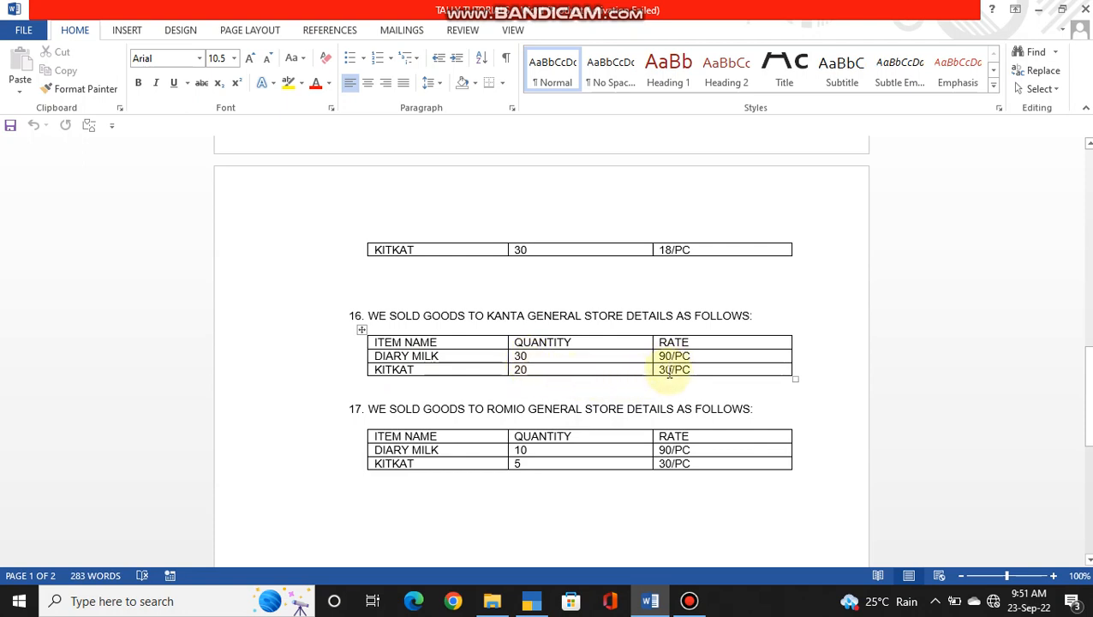
key("alt+Tab")
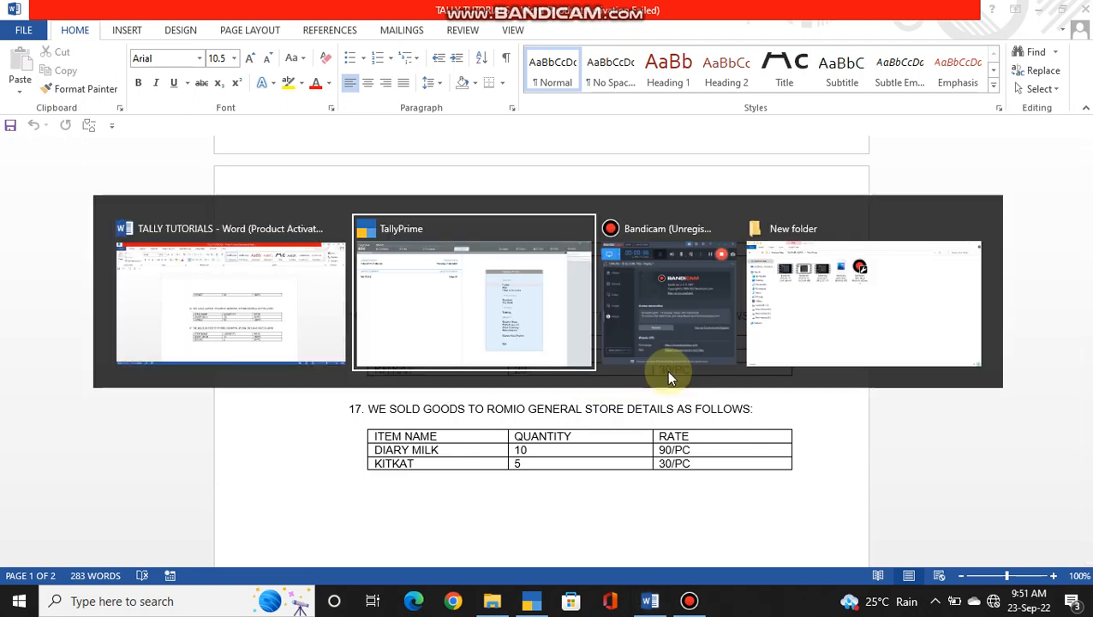
- Open voucher entry with a Sales voucher and accept the date 1-Apr-21
key("Down")
key("Down")
key("Up")
key("Up")
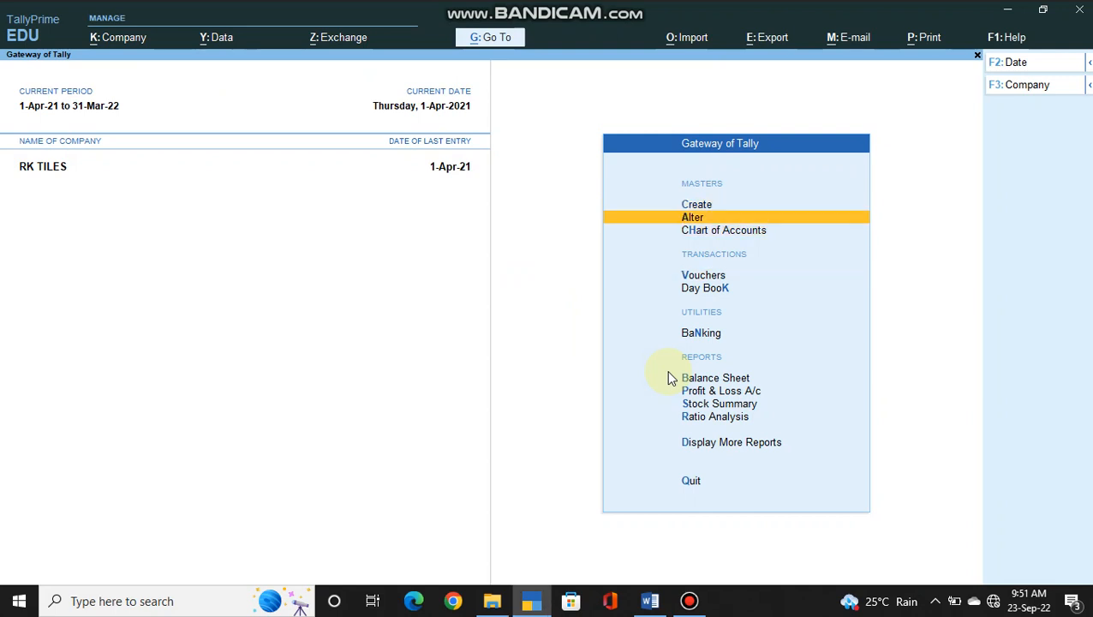
key("Down")
key("Down")
key("Down")
key("Down")
key("Down")
key("Down")
key("Down")
key("Up")
key("Up")
key("Up")
key("Up")
key("Up")
key("Up")
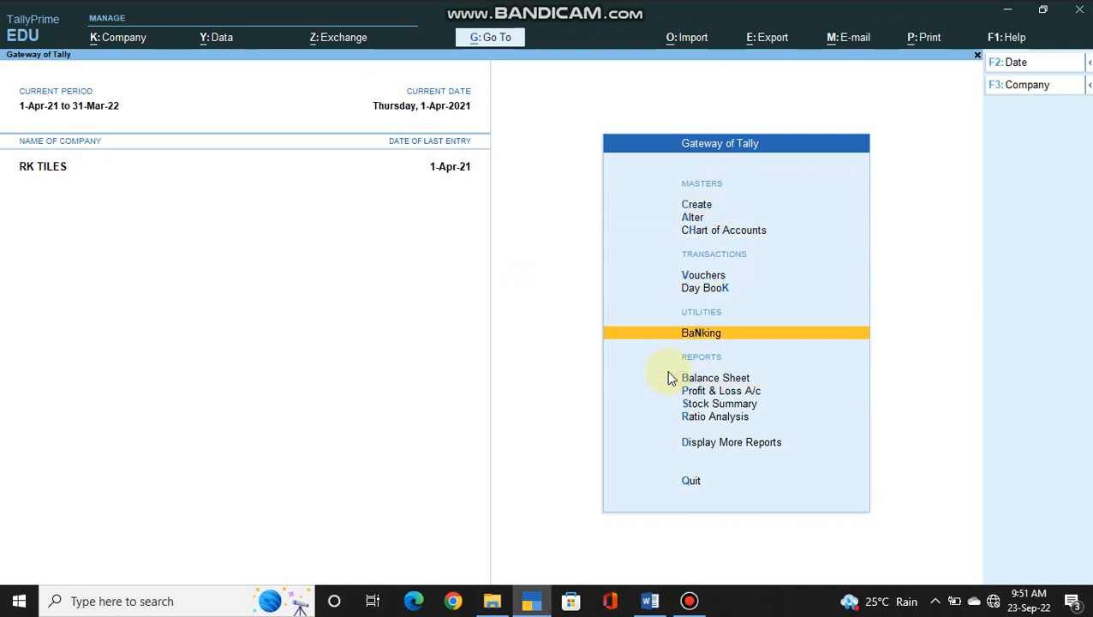
key("Down")
key("Down")
key("Down")
key("Up")
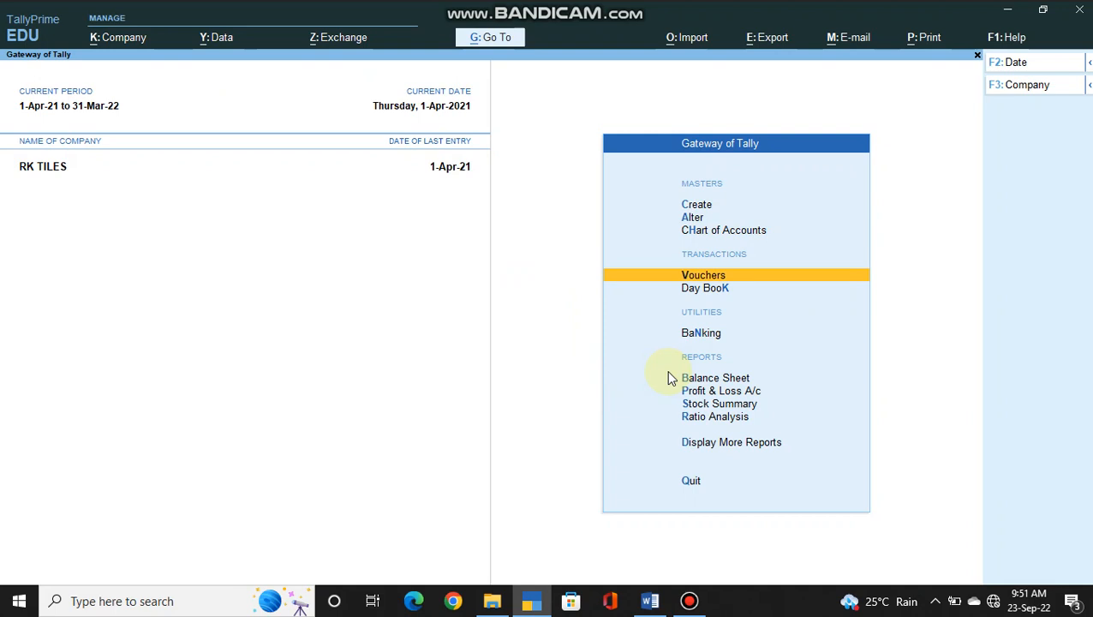
key("Return")
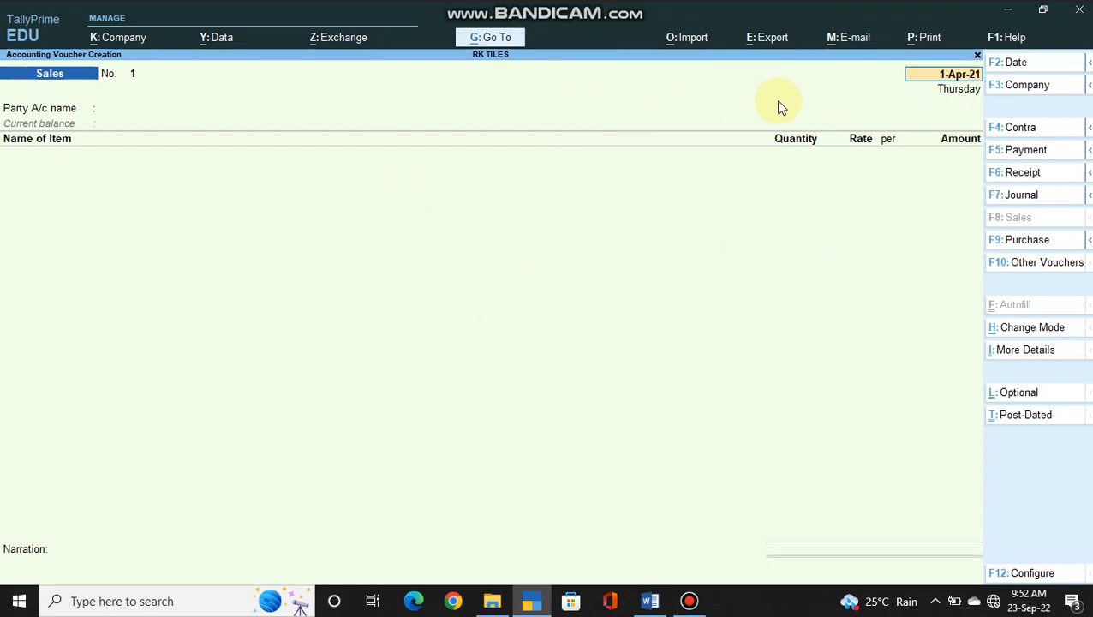
key("Return")
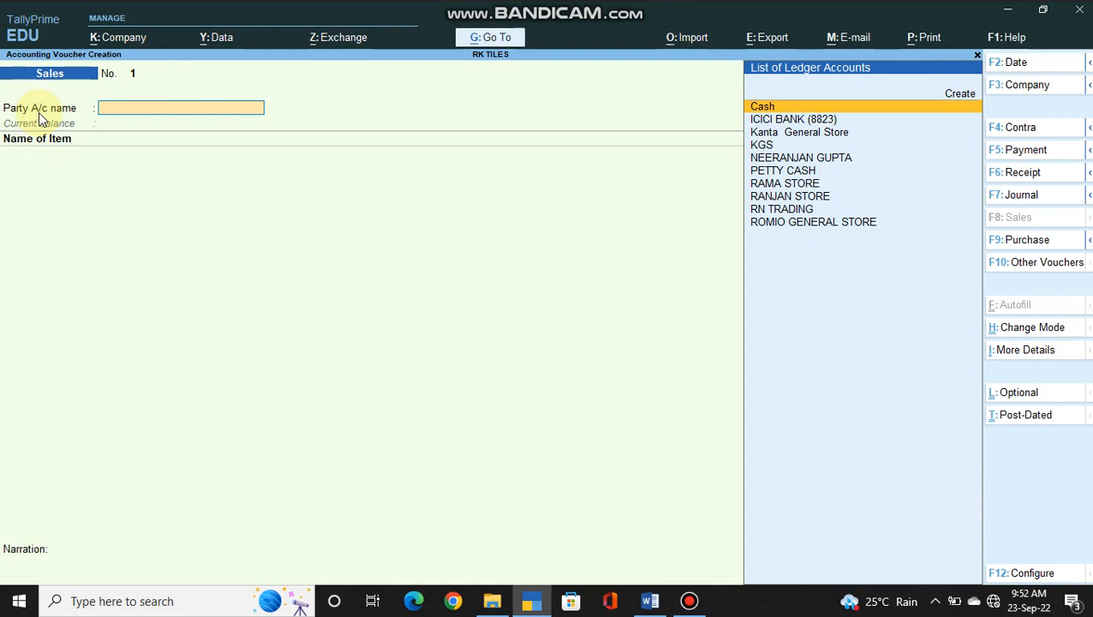
- Set the sales voucher's party account to Kanta General Store and return to the party field
type("KAN")
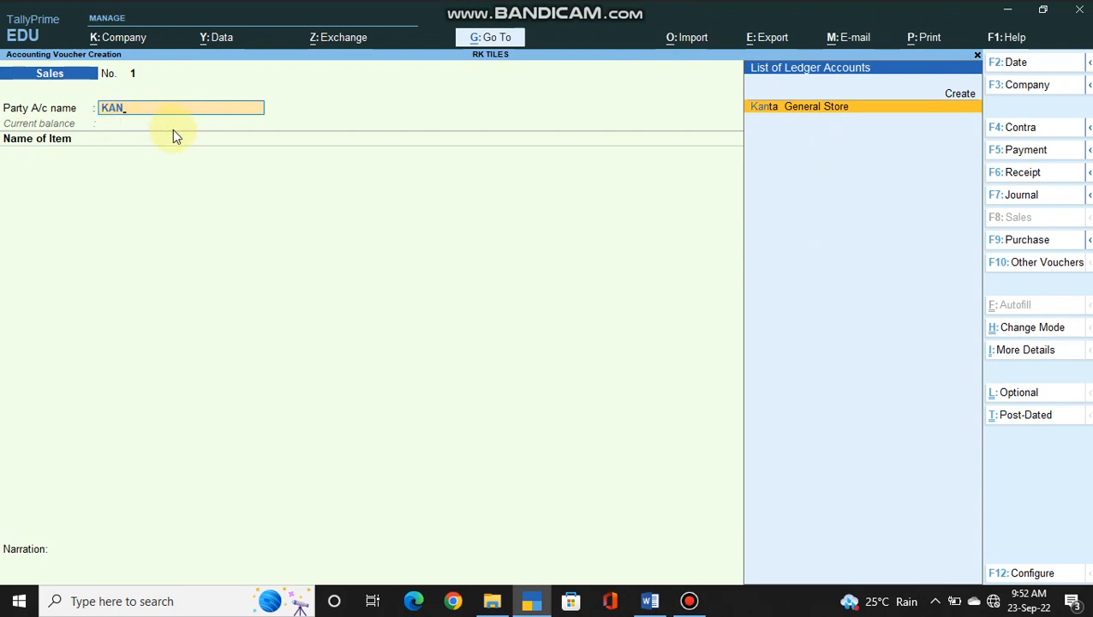
key("Return")
key("Escape")
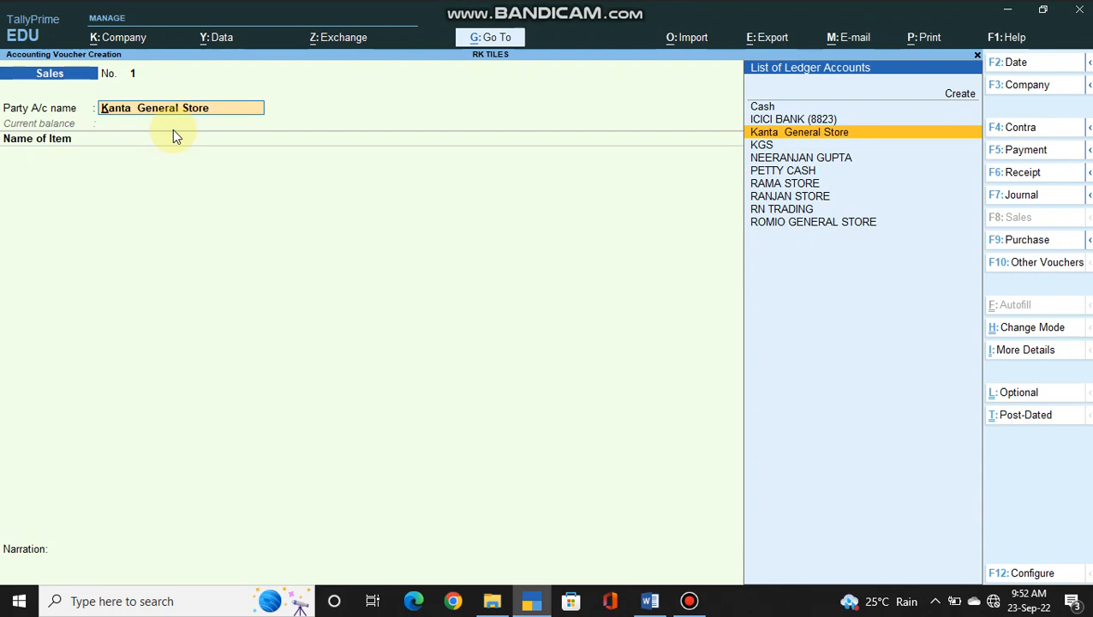
- Open the Kanta General Store ledger from the voucher, review its group, state and tax registration details, and accept it
key("ctrl+Return")
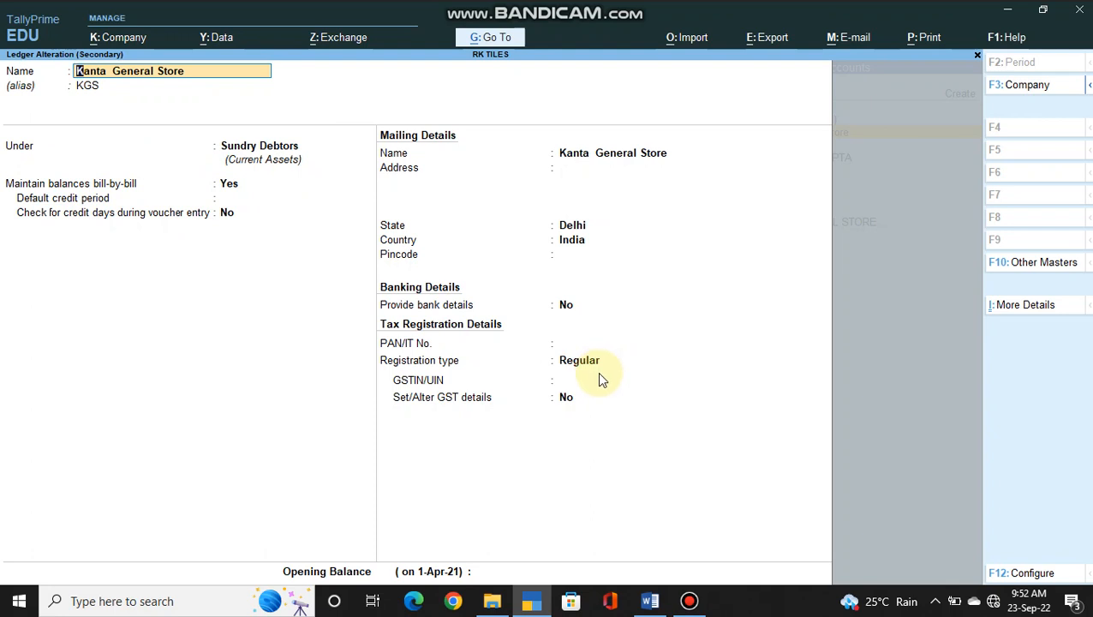
key("ctrl")
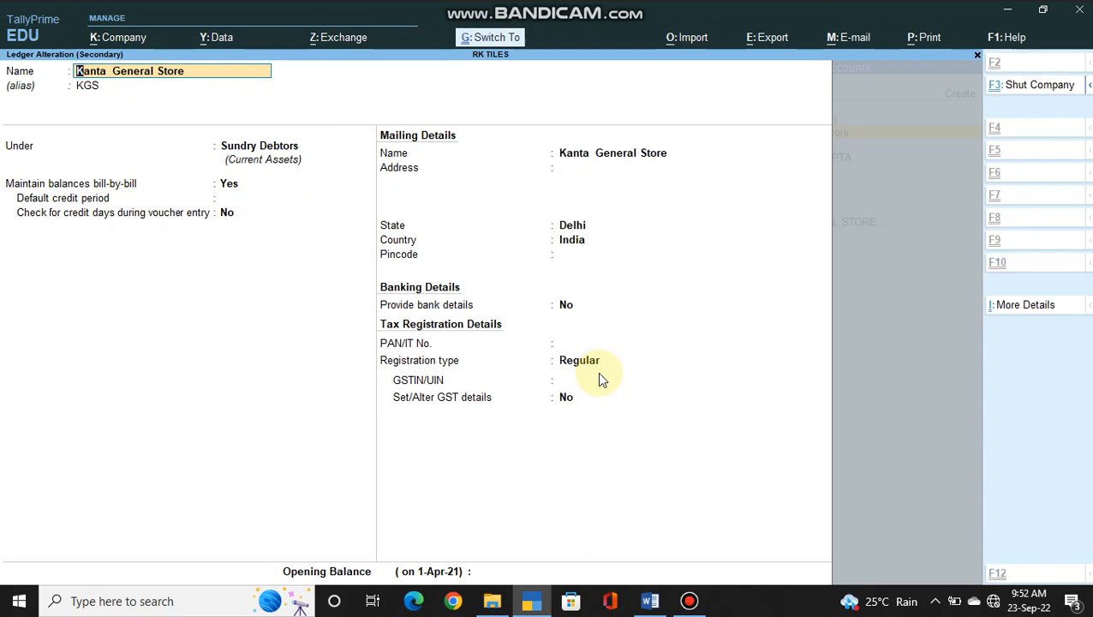
key("ctrl+a")
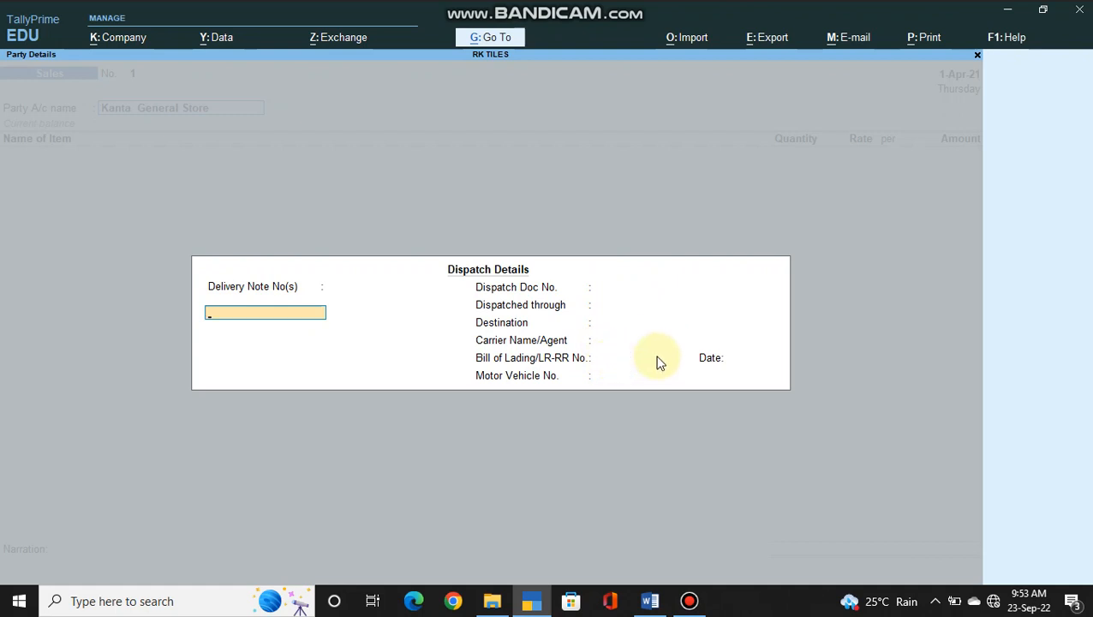
- Leave the dispatch details blank and accept the default party details for Kanta General Store
key("ctrl")
key("ctrl+a")
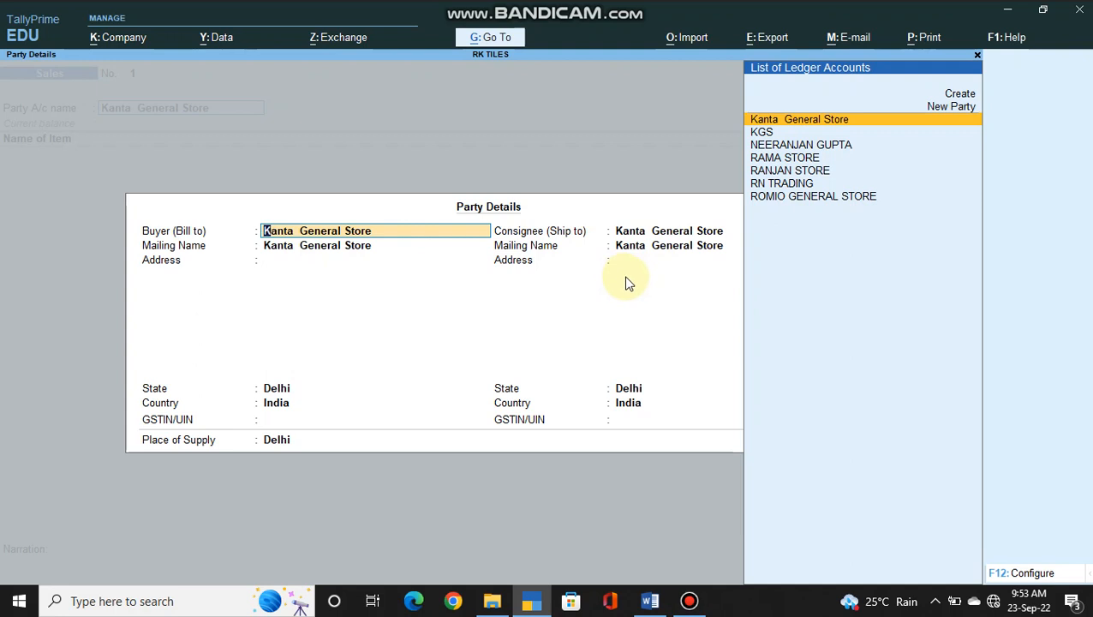
key("Return")
key("Return")
key("Return")
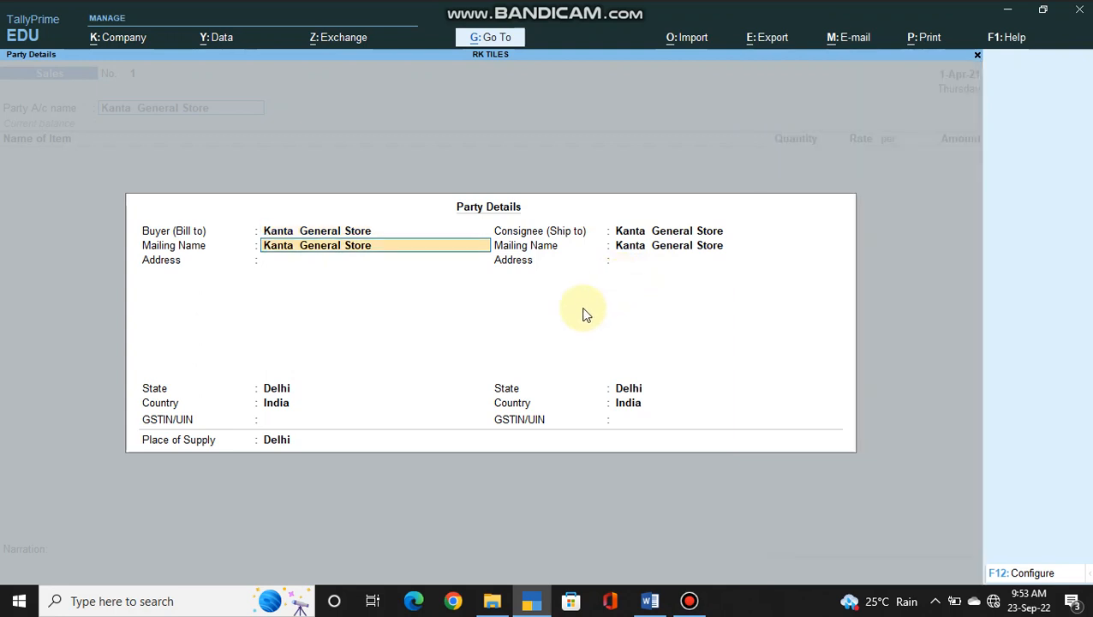
key("Return")
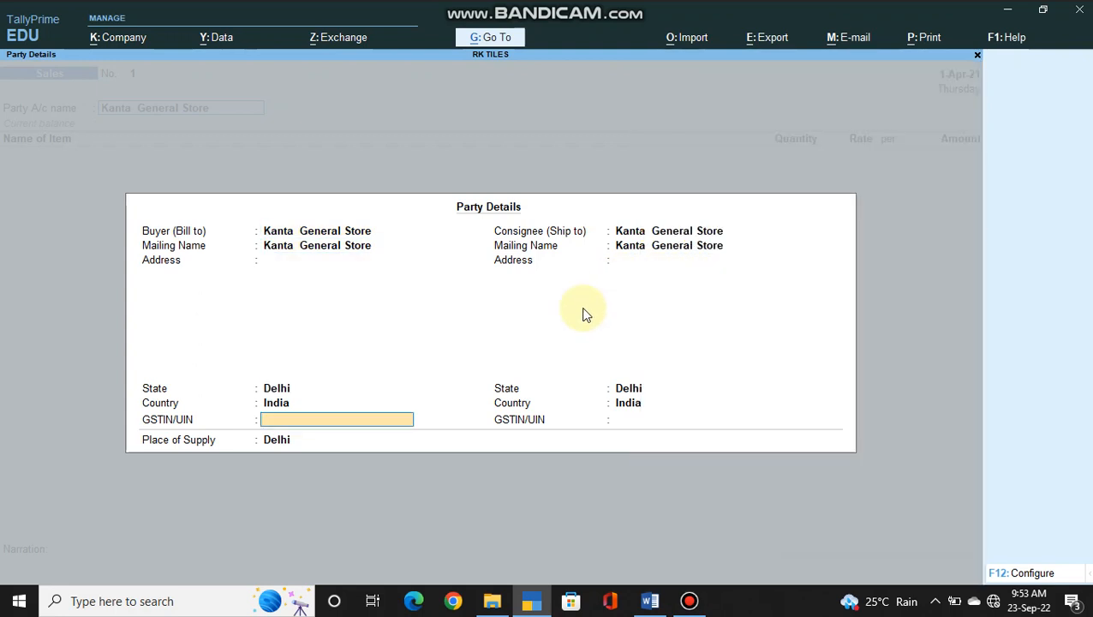
key("Return")
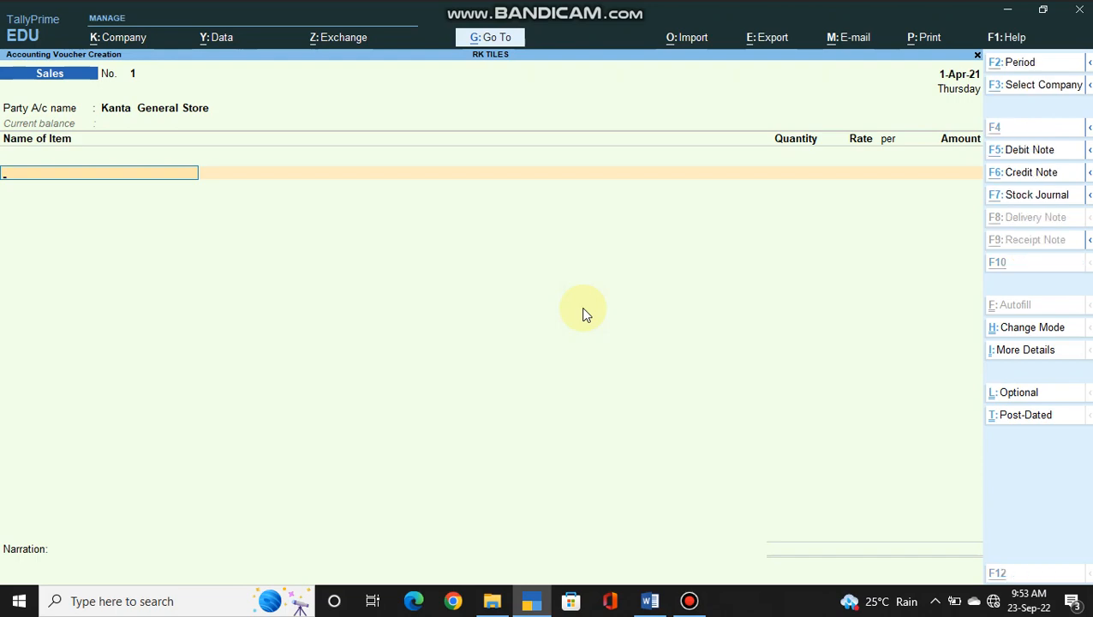
- Add DIARY MILK as the first item with a quantity of 30, consulting transaction 16 in the Word document
key("alt+Tab")
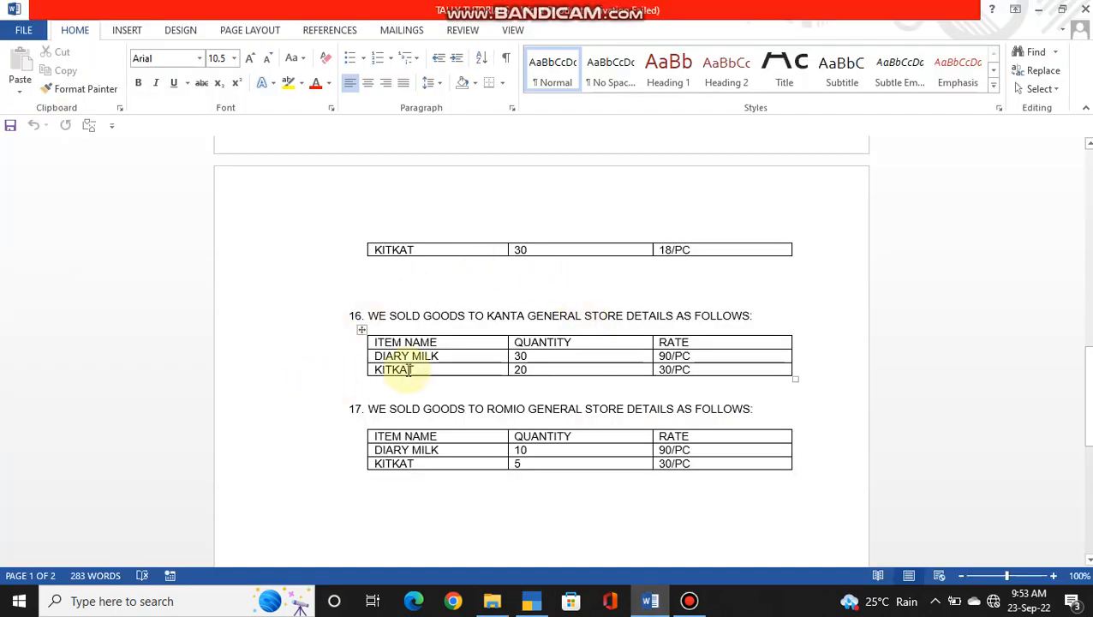
key("alt+Tab")
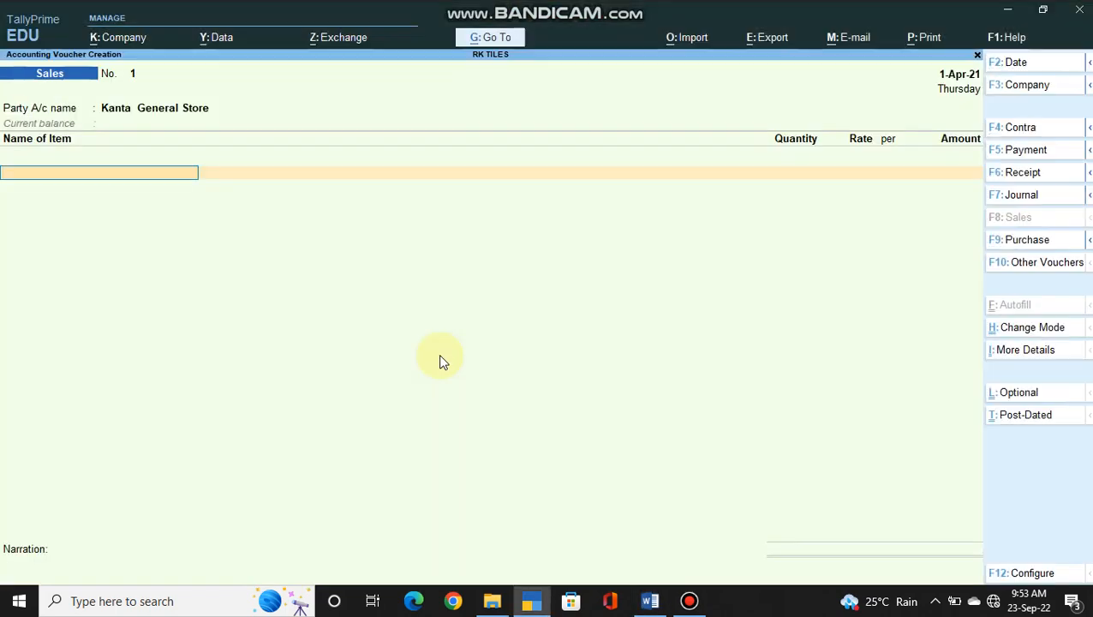
type("DIA")
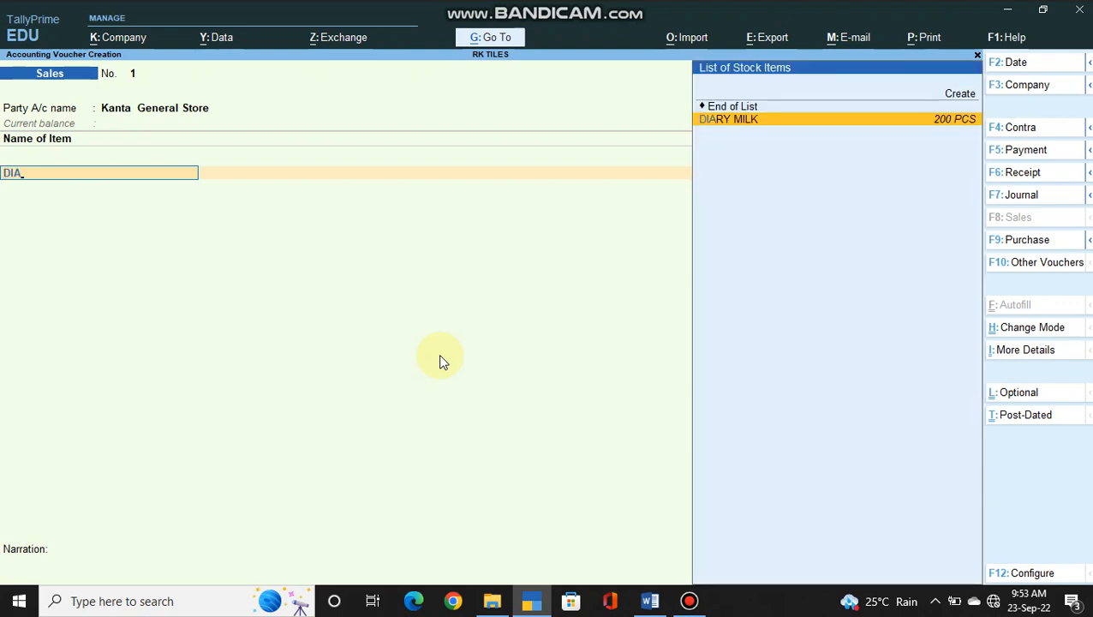
key("Return")
key("alt+Tab")
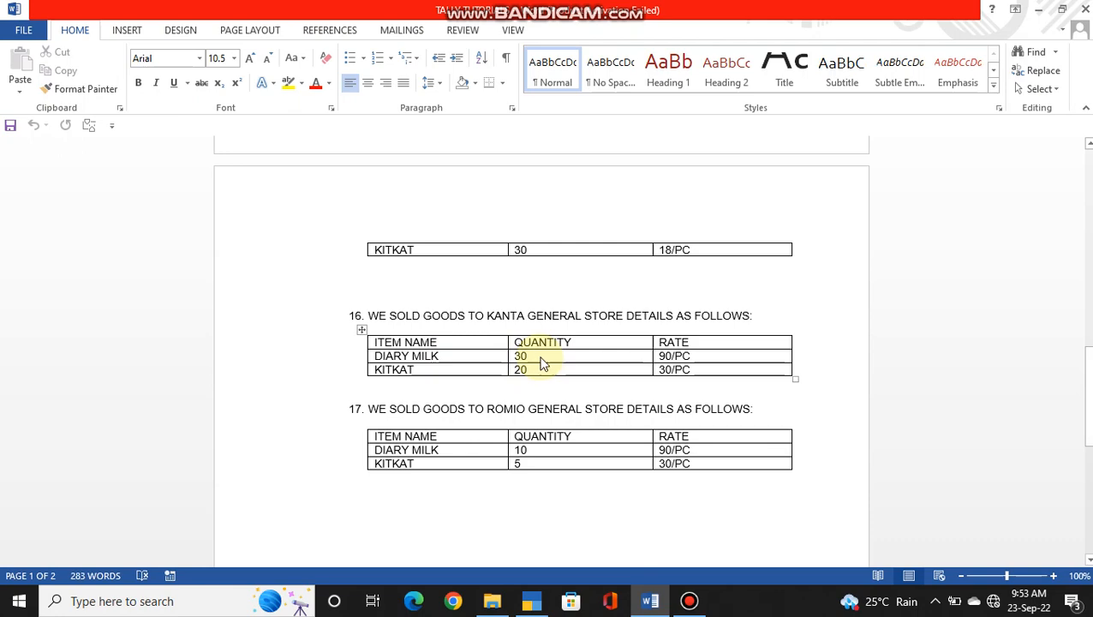
key("alt+Tab")
type("30")
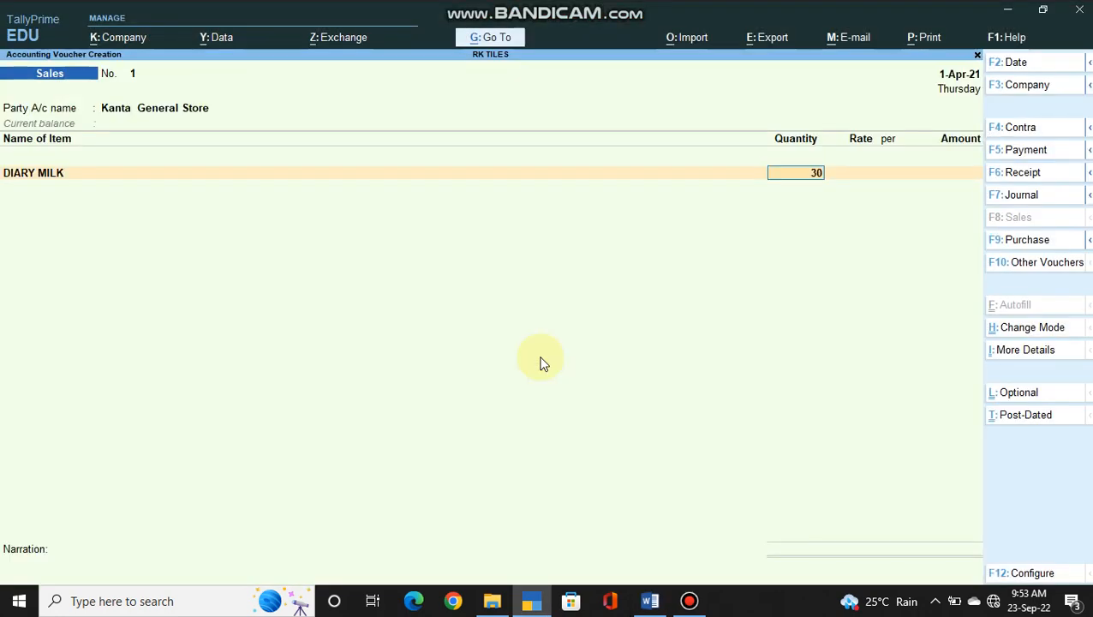
key("Return")
- Check the DIARY MILK rate in the Word document, set it to 90 per piece in the voucher, and accept the amount
key("alt+Tab")
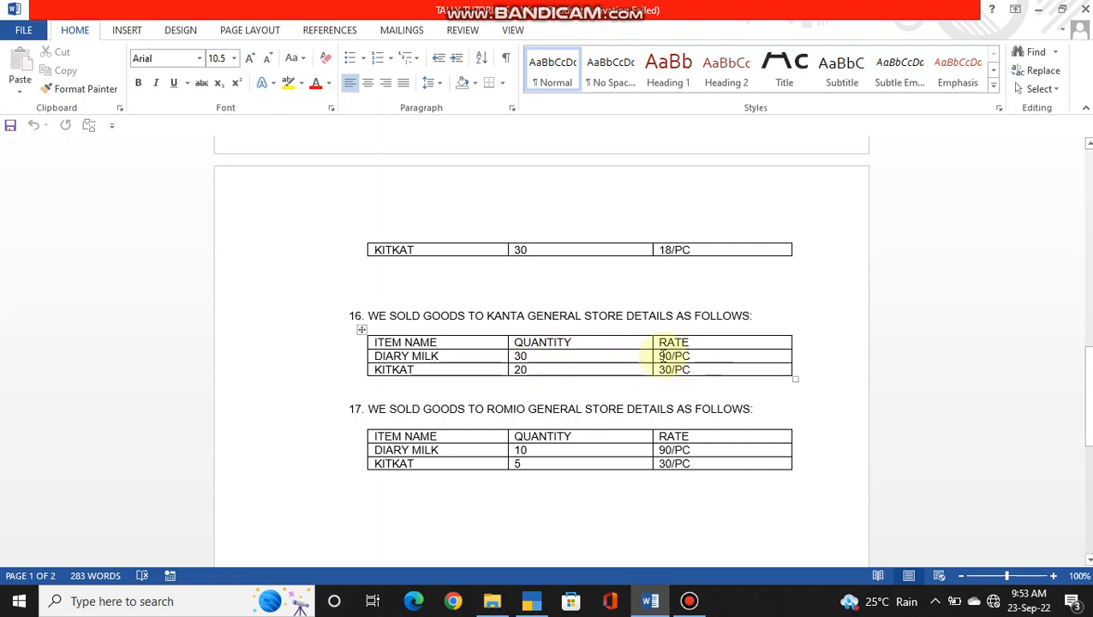
key("alt+Tab")
type("90")
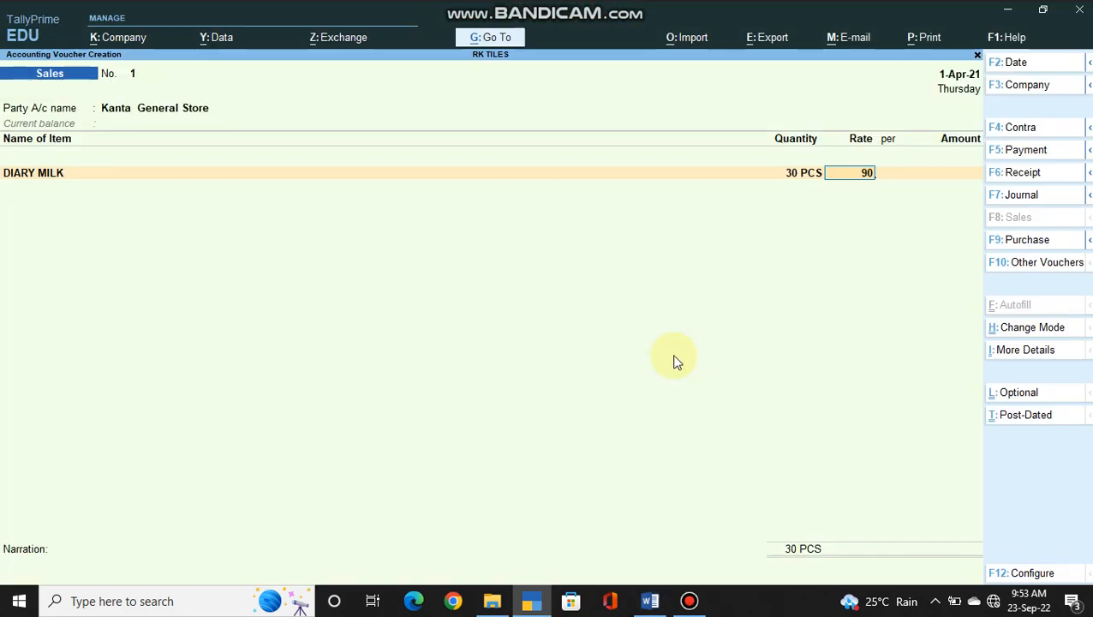
key("Return")
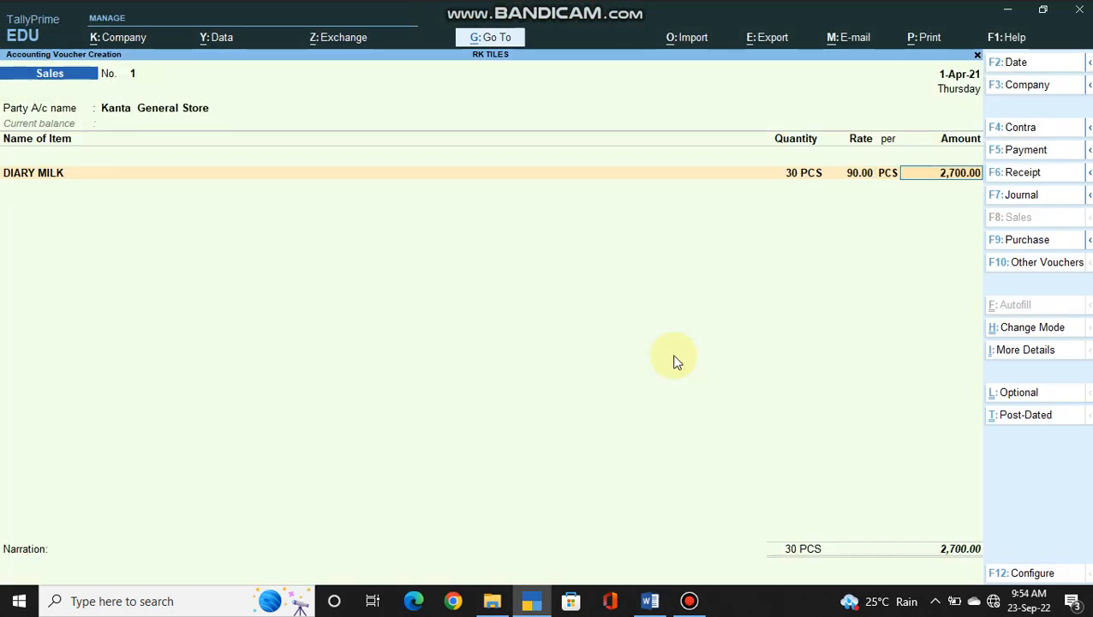
key("Return")
key("Return")
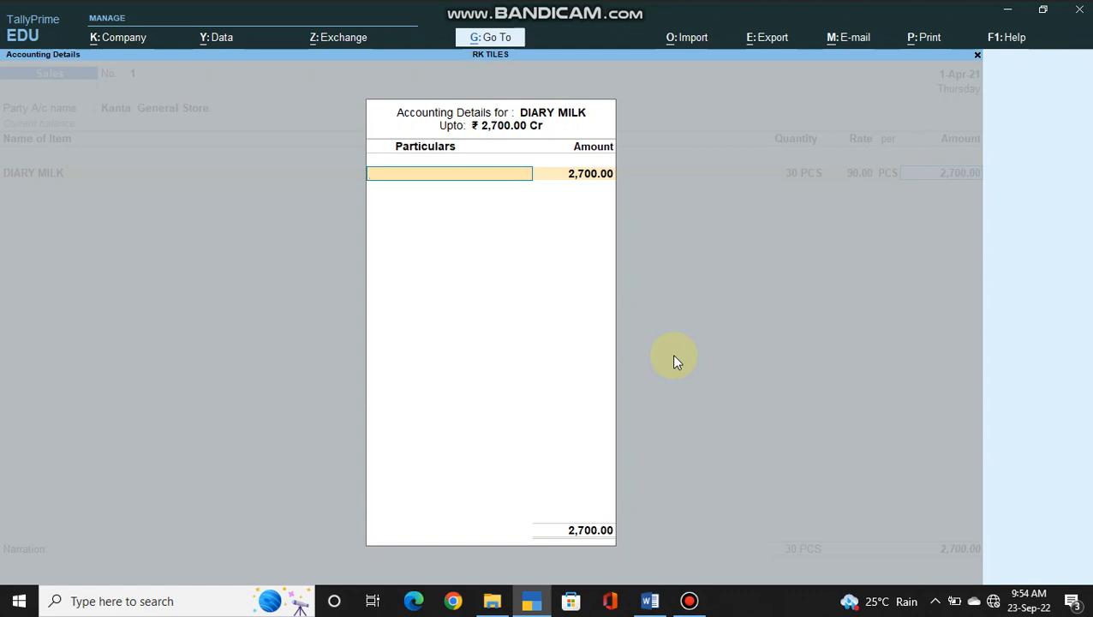
- Allocate the DIARY MILK amount to the SALES A/C ledger and return to the ledger field
type("SA")
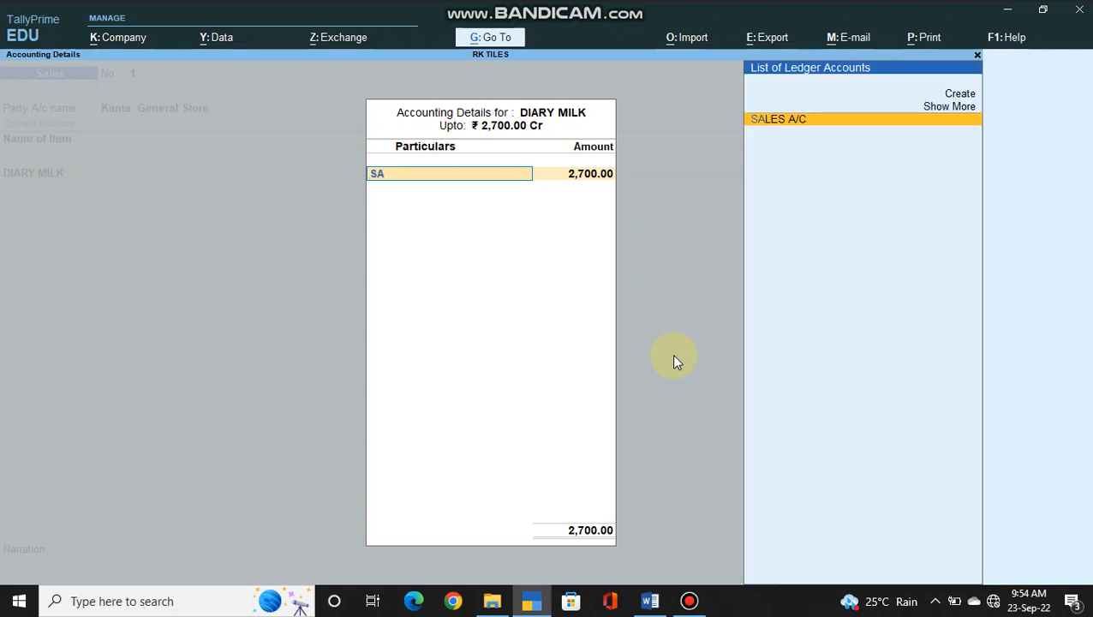
key("Return")
key("Escape")
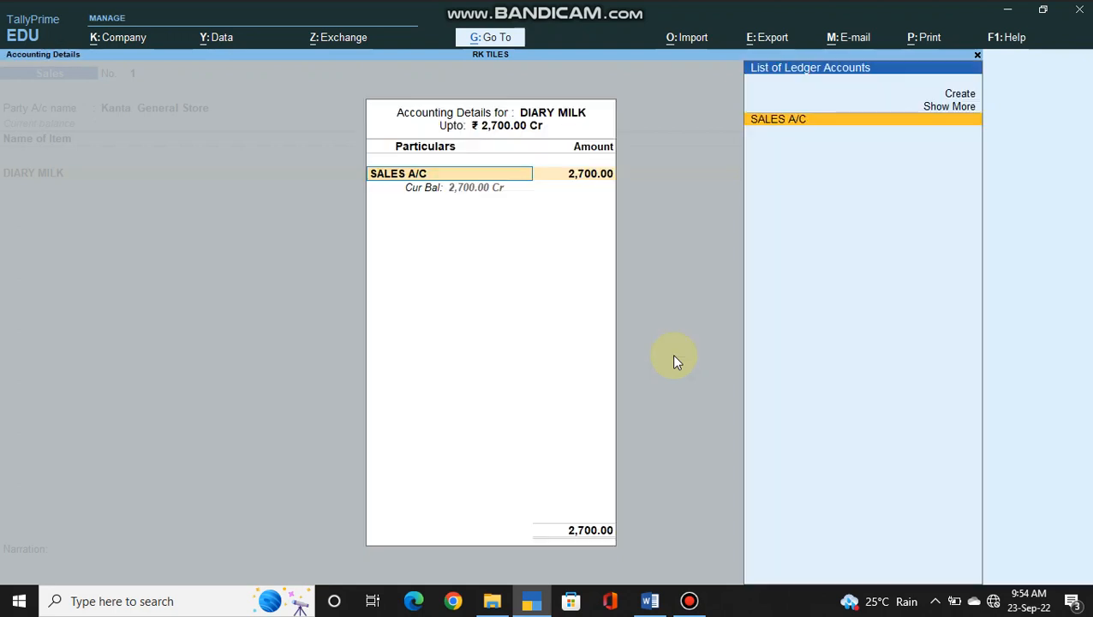
- Alter the SALES A/C ledger so GST is Not Applicable, save it, and accept the accounting details for DIARY MILK
key("ctrl+Return")
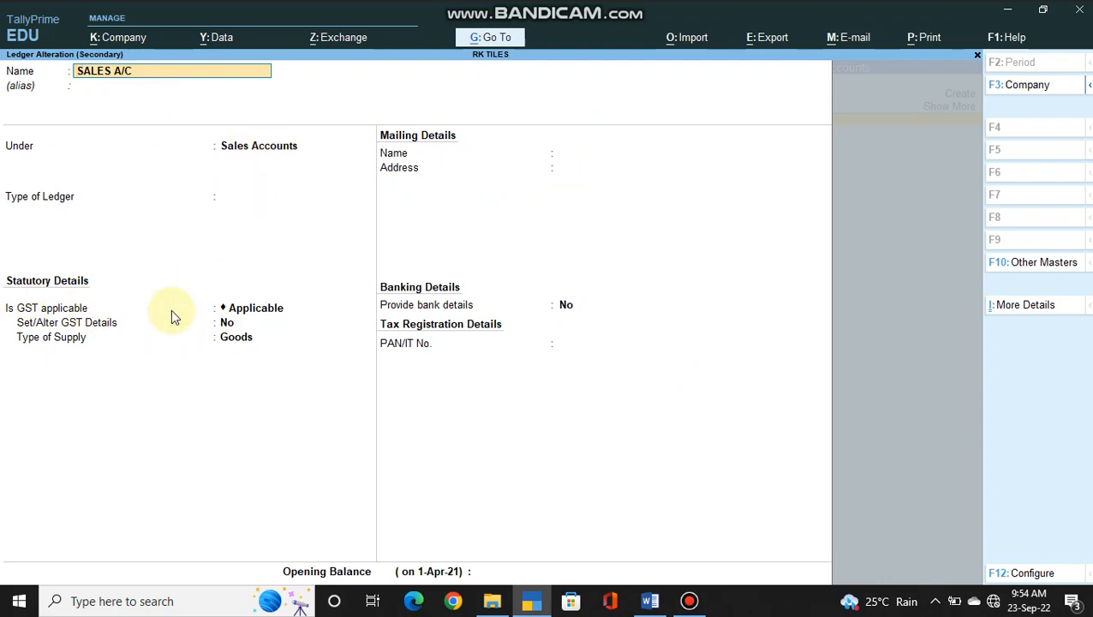
left_click(244, 308)
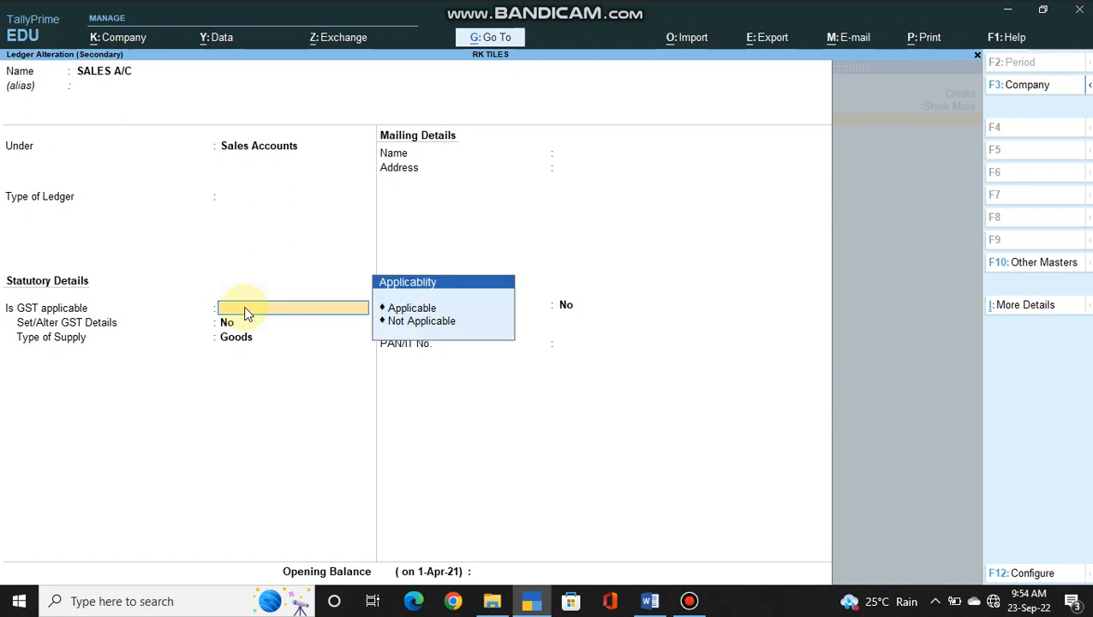
key("Down")
key("Return")
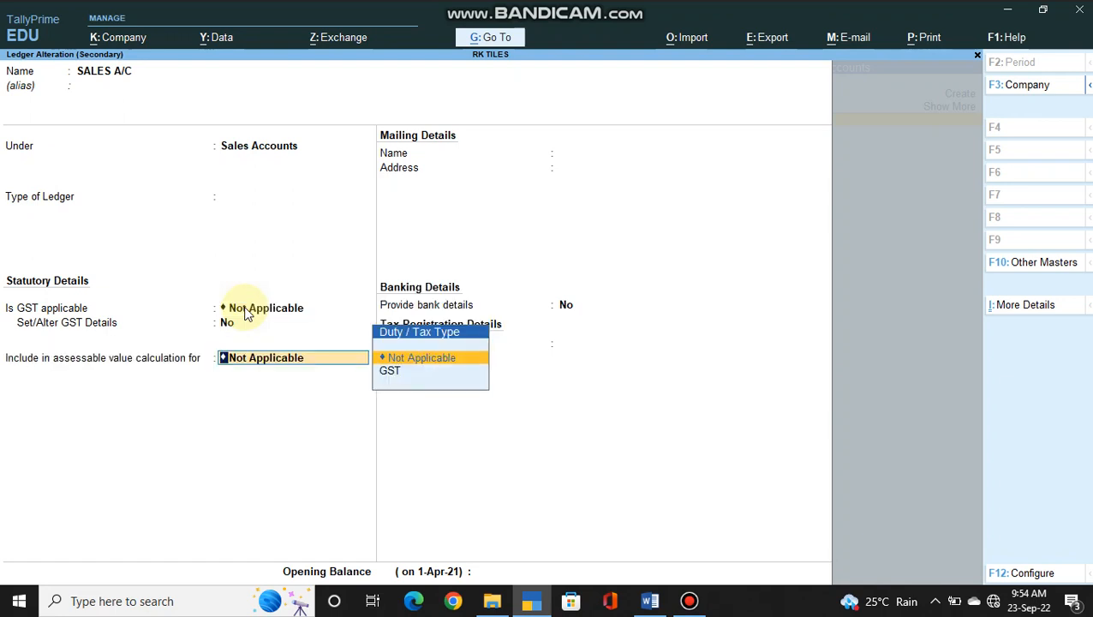
key("Return")
key("Return")
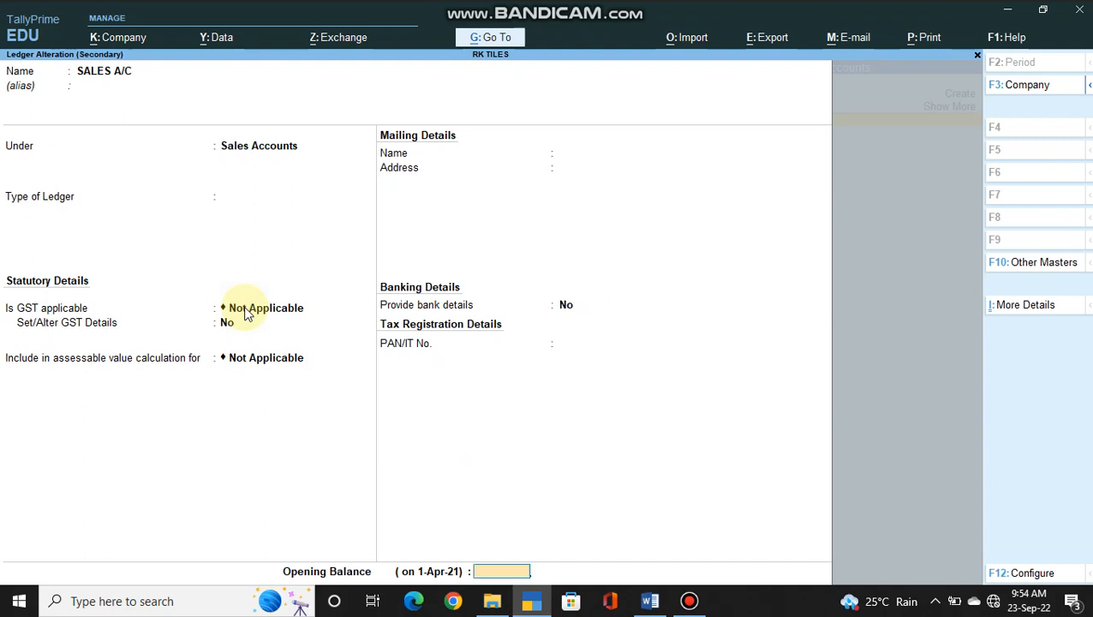
key("Return")
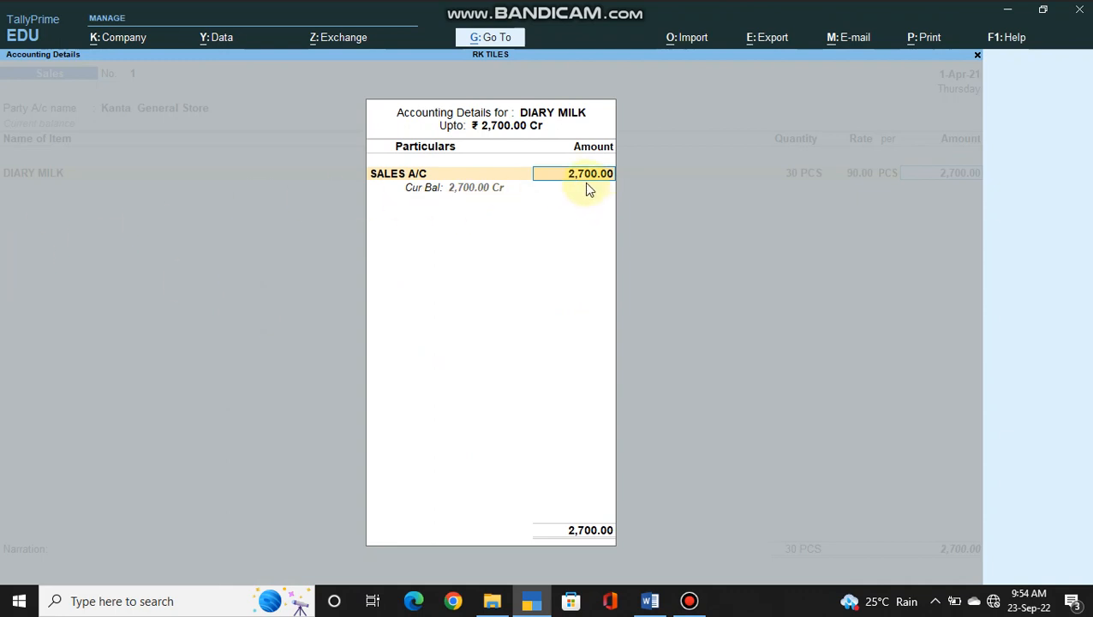
key("Return")
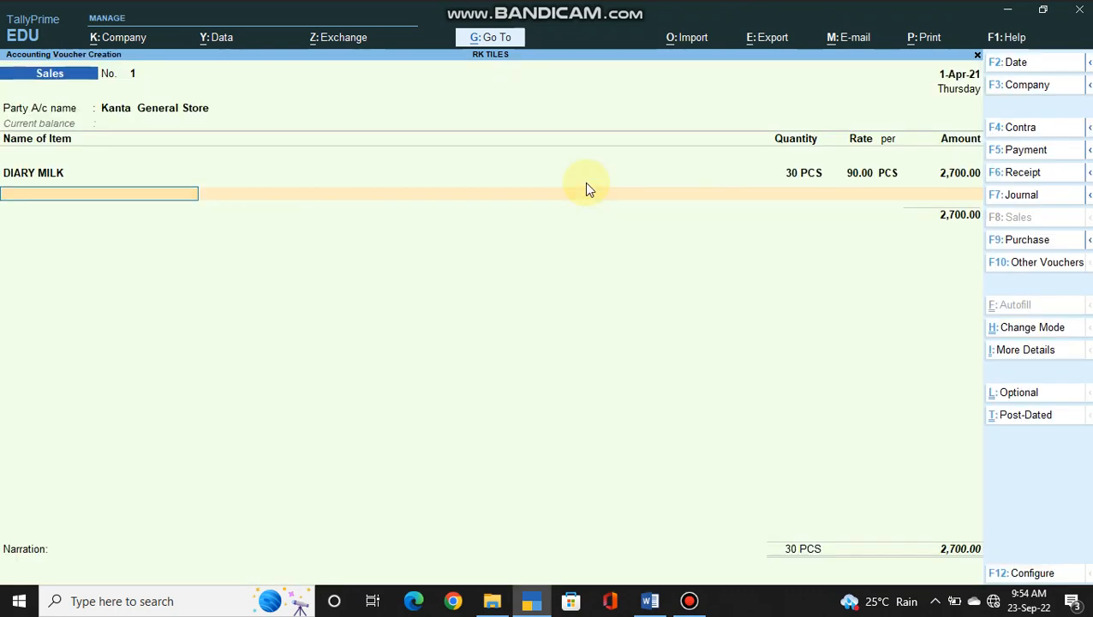
- Add KITKAT as the second item with a quantity of 20, consulting transaction 16 in the Word document
type("KIT")
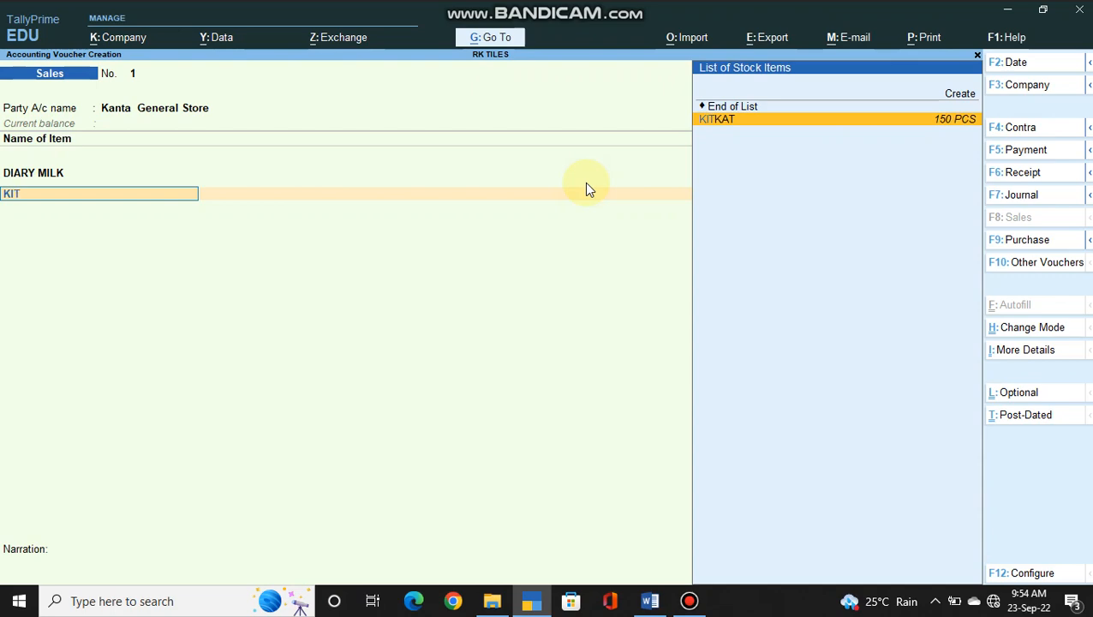
key("Return")
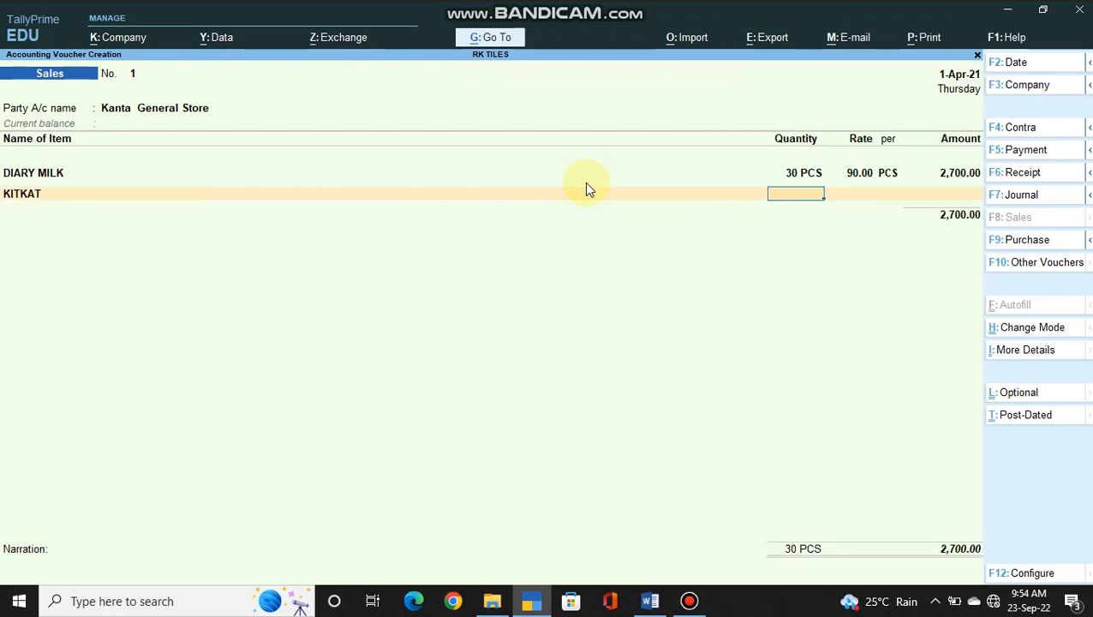
key("alt+Tab")
key("alt+Tab")
type("20")
key("Return")
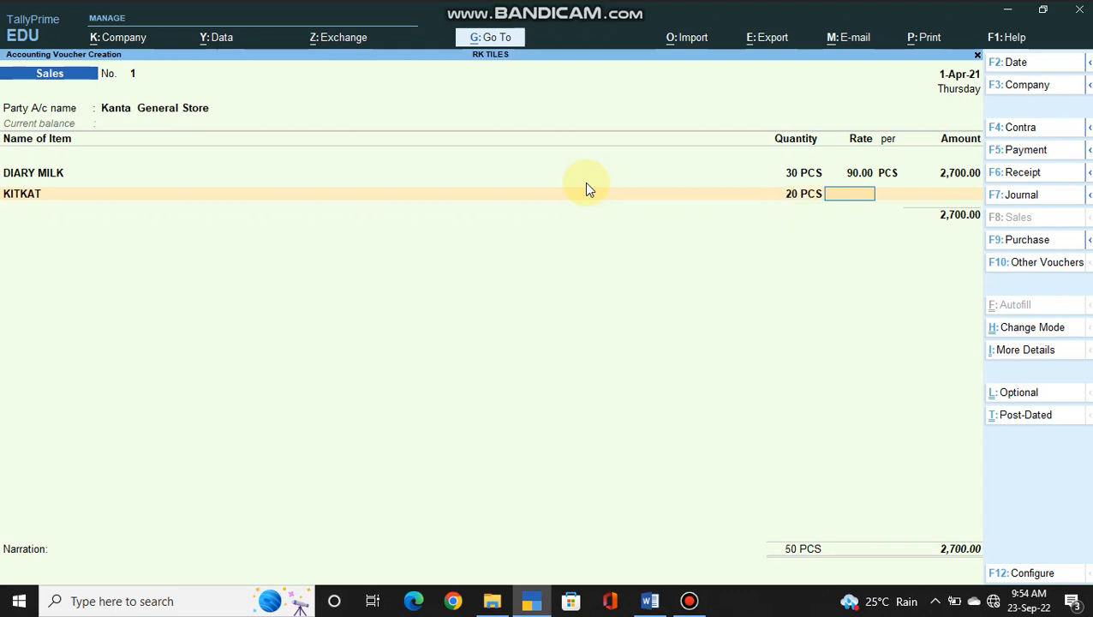
- Check the KITKAT rate in the Word document, set it to 30 per piece in the voucher, and accept the amount
key("alt+Tab")
key("alt+Tab")
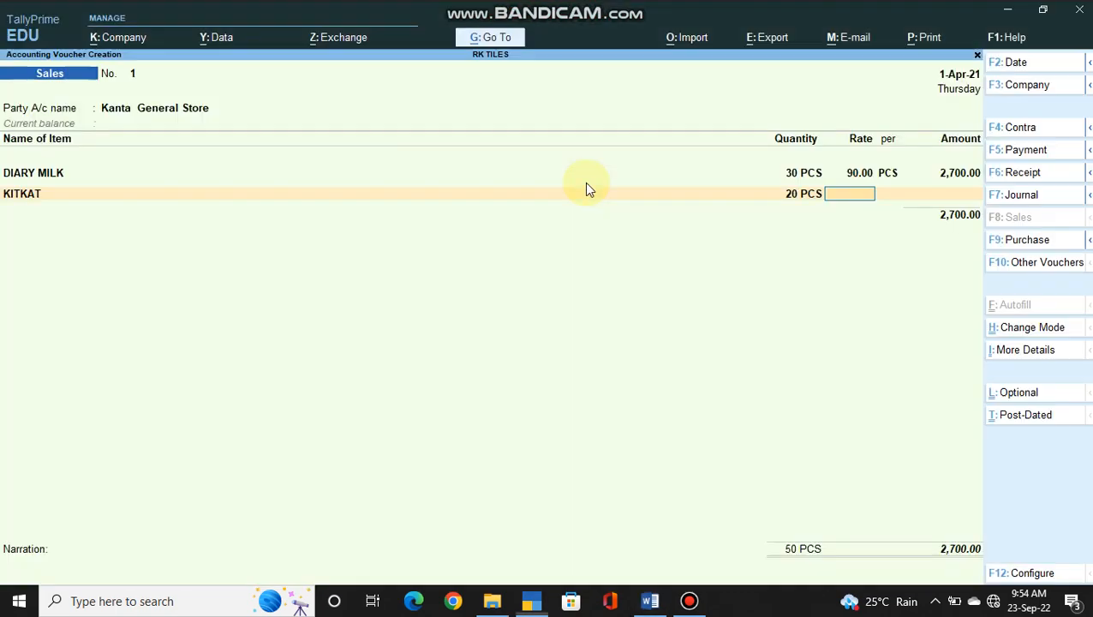
type("30")
key("Return")
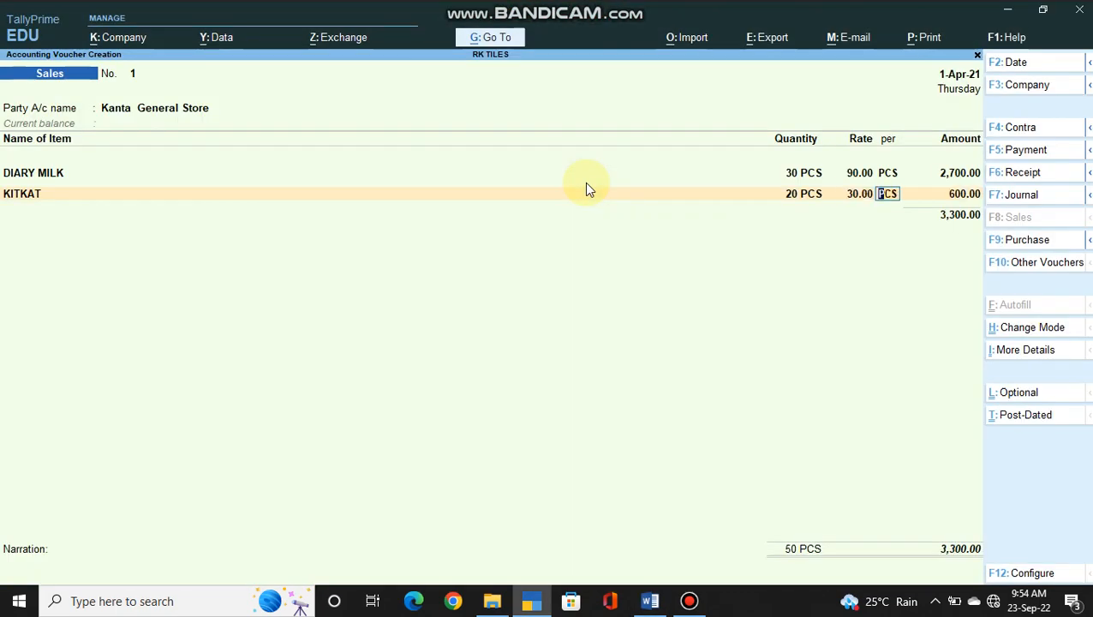
key("Return")
key("Return")
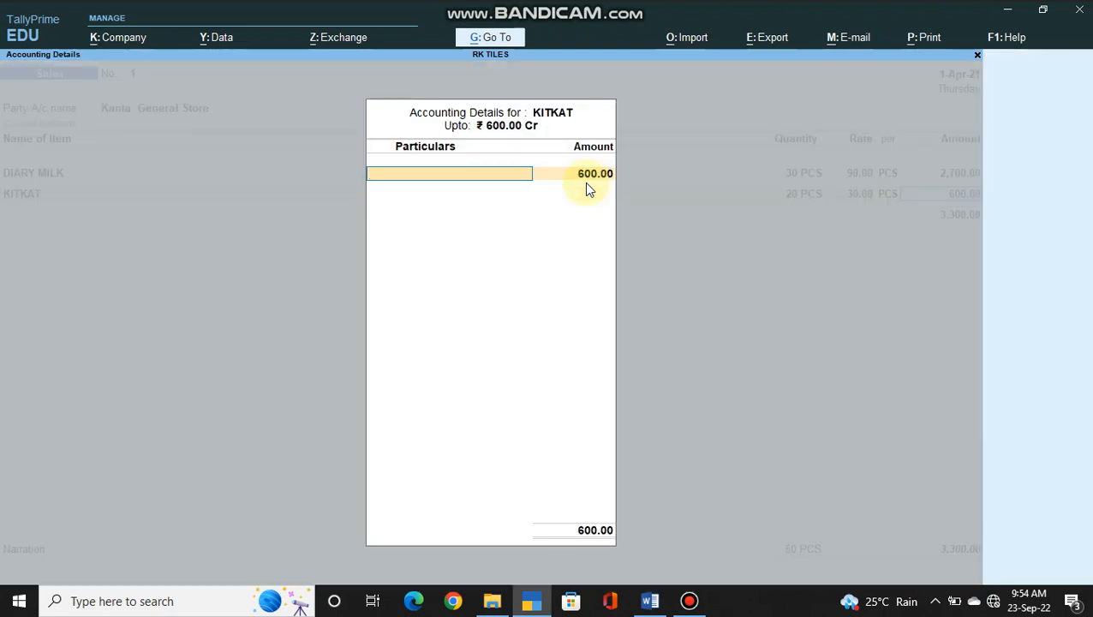
- Allocate the KITKAT amount to the SALES A/C ledger and finish the stock item entries
type("SALE")
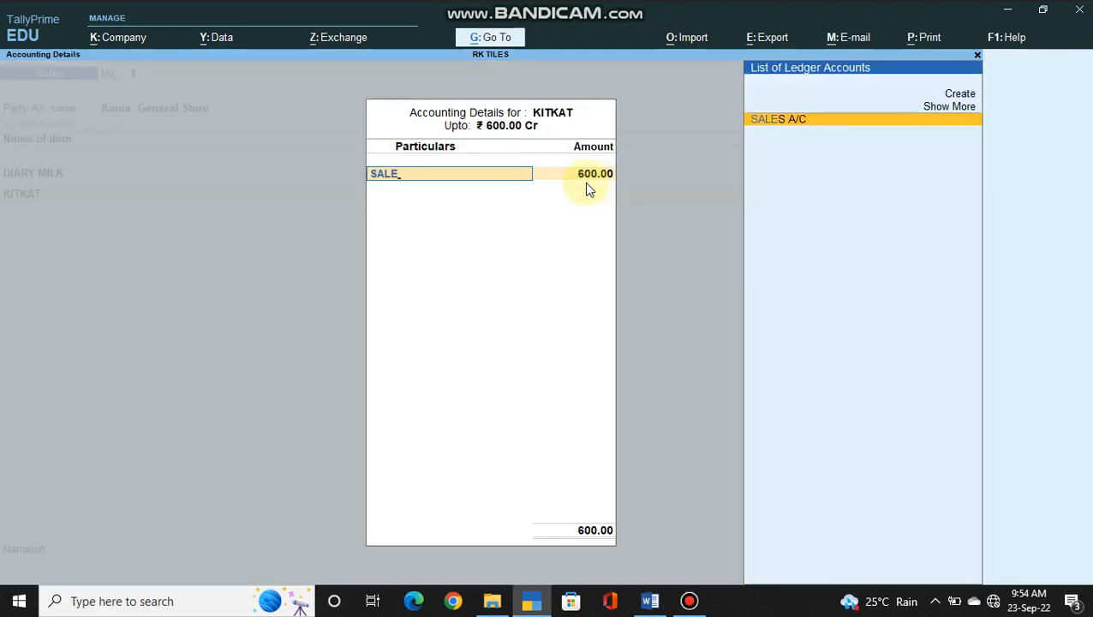
key("Return")
key("Return")
key("Return")
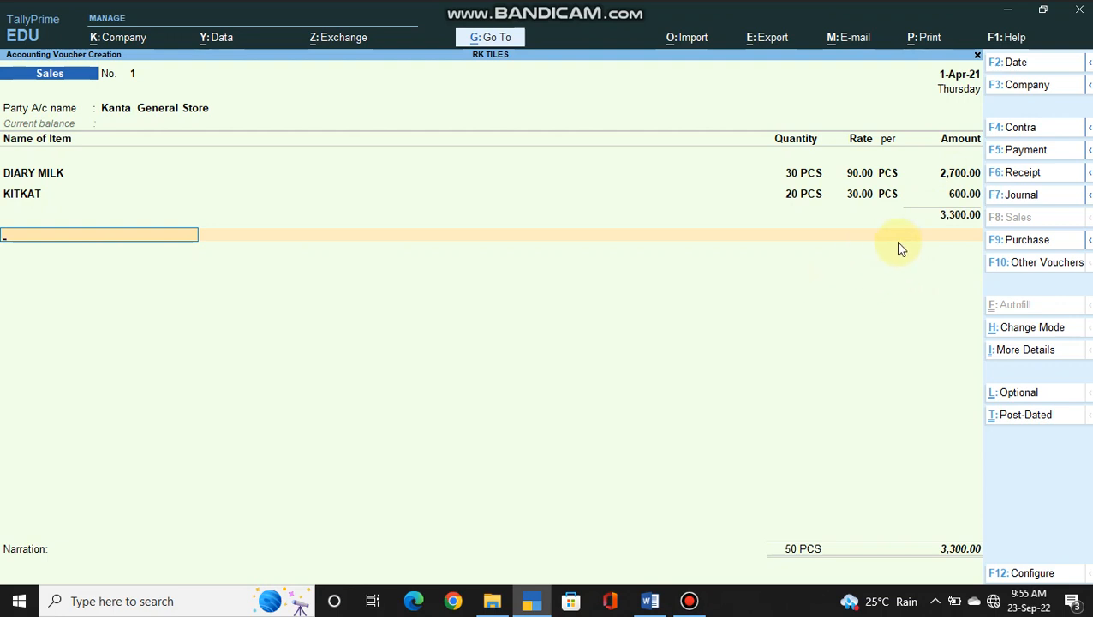
- End the ledger list and record the Kanta General Store bill-wise details as a New Ref named S1 for the full amount
key("Return")
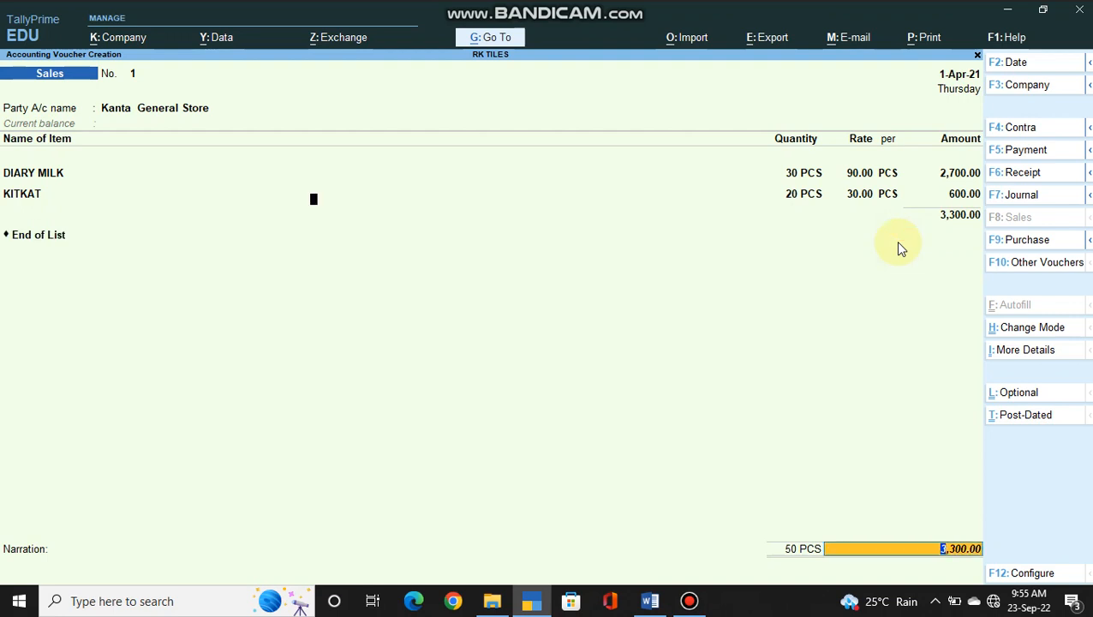
key("Return")
key("Return")
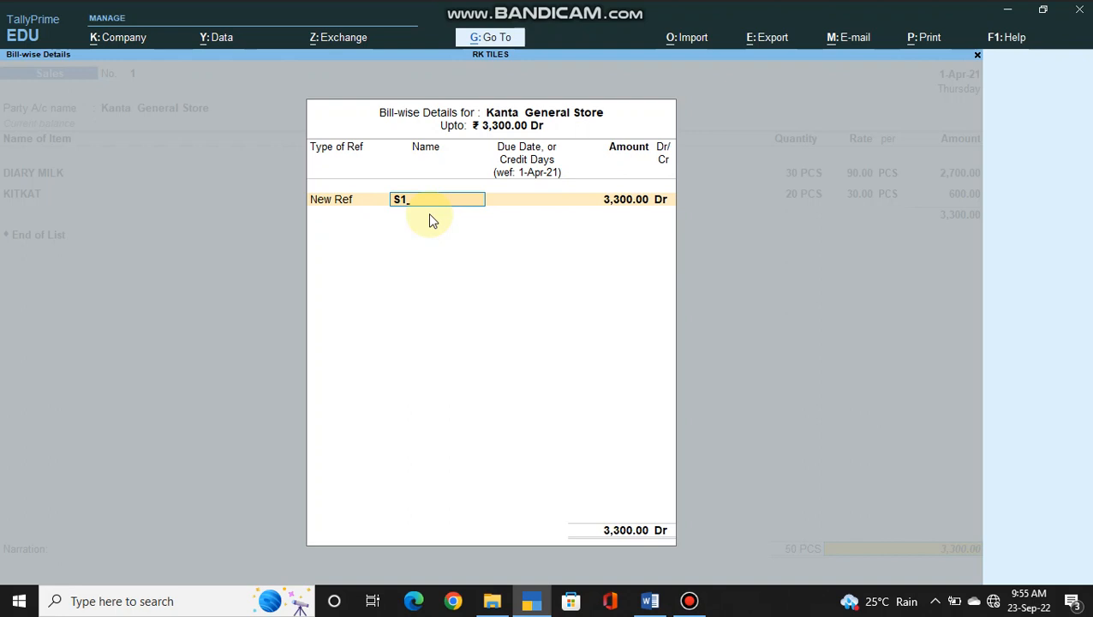
key("Return")
key("Return")
key("Return")
key("Return")
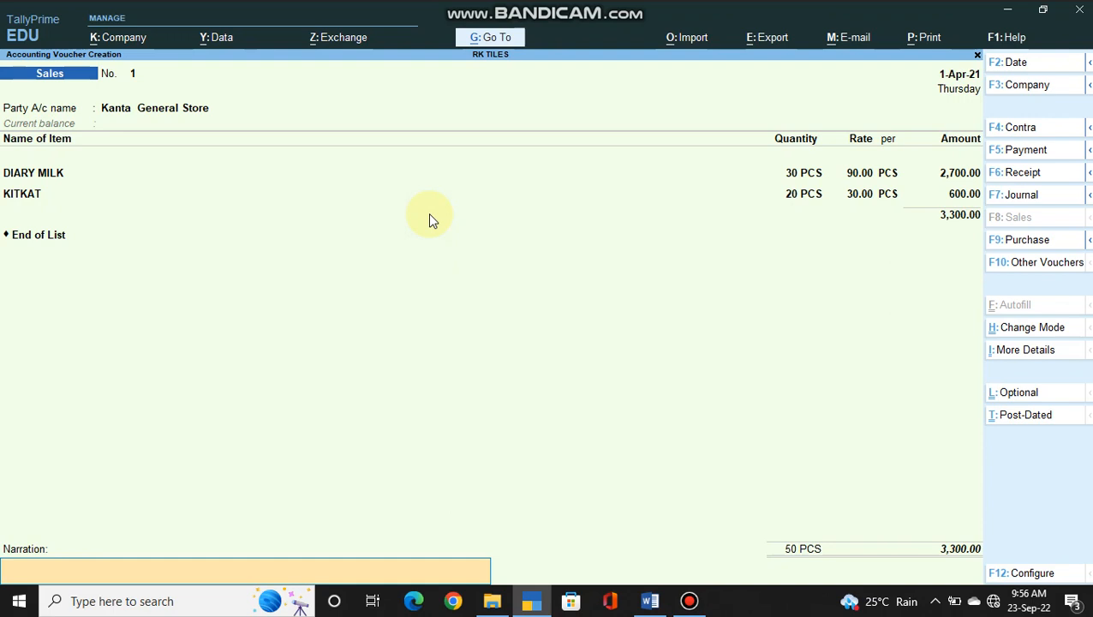
- Enter the narration "BEING ITEM SOLD TO KANTA GENERAL STORE" and save the sales voucher
type("BEING ITEM SOLD TO G")
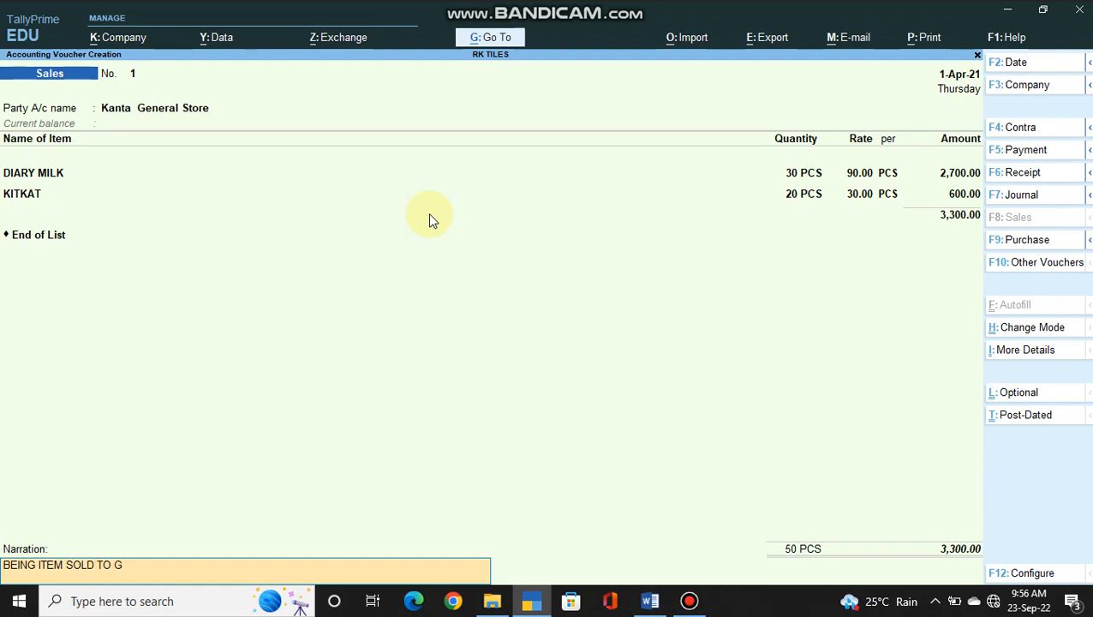
key("BackSpace")
type("KANTA GENERAL STORE")
key("Return")
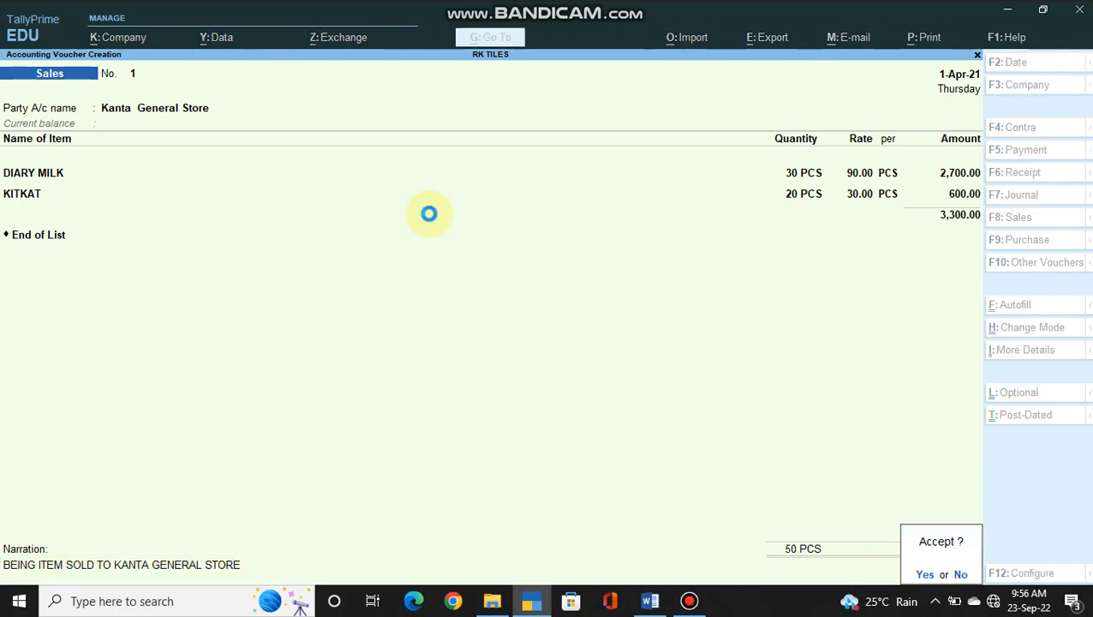
key("Return")
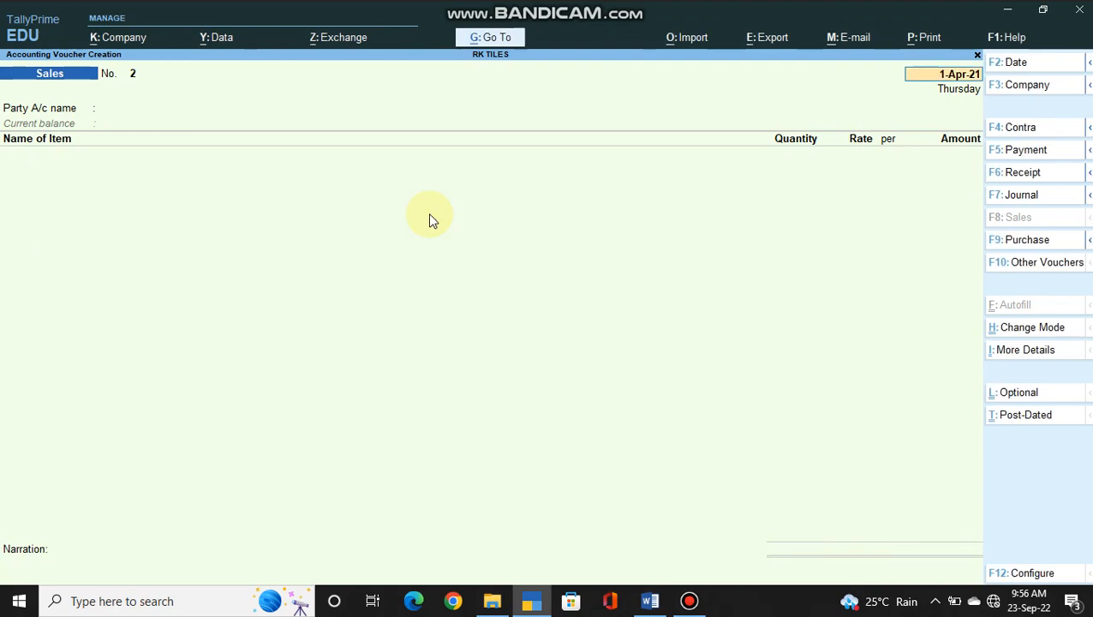
- Consult transaction 17 in the Word document, choose ROMIO GENERAL STORE as the new voucher's party, and accept its dispatch and party details
key("alt+Tab")
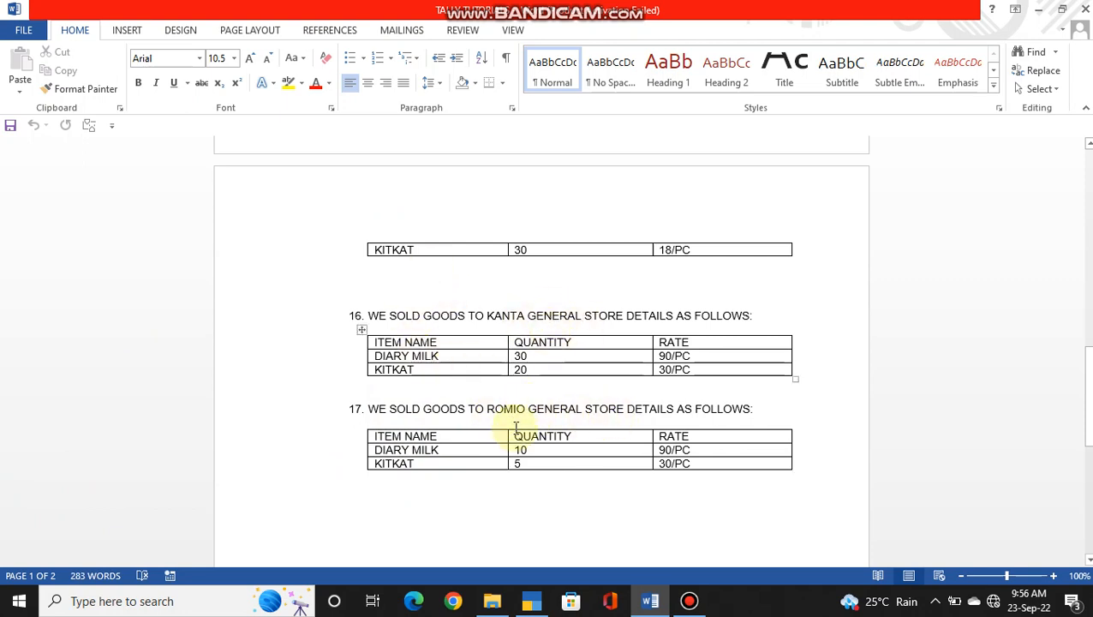
key("alt+Tab")
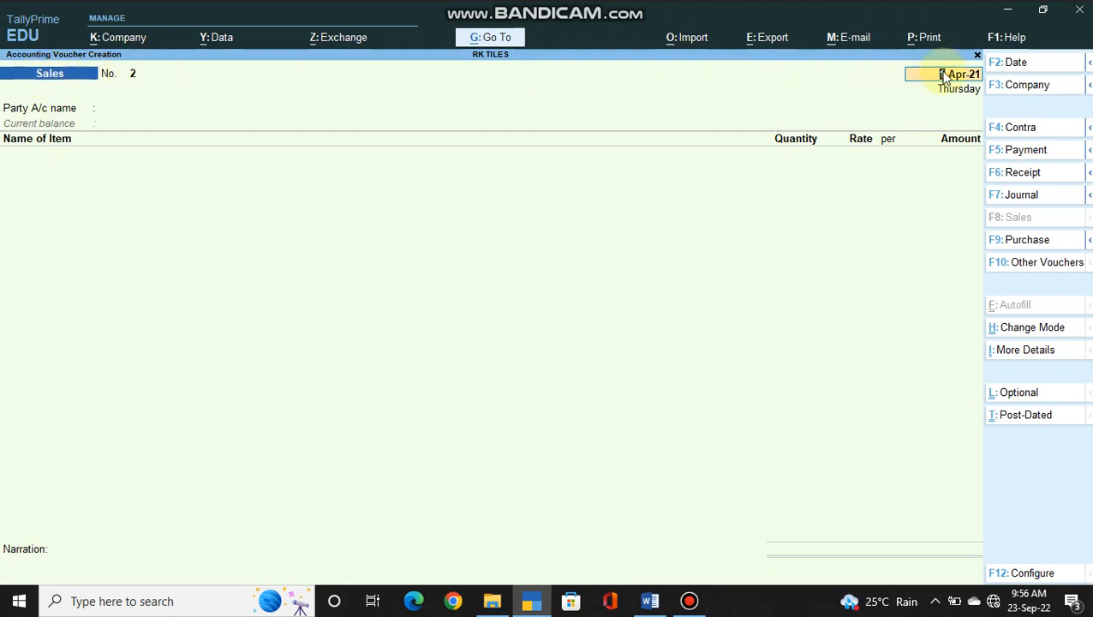
key("Return")
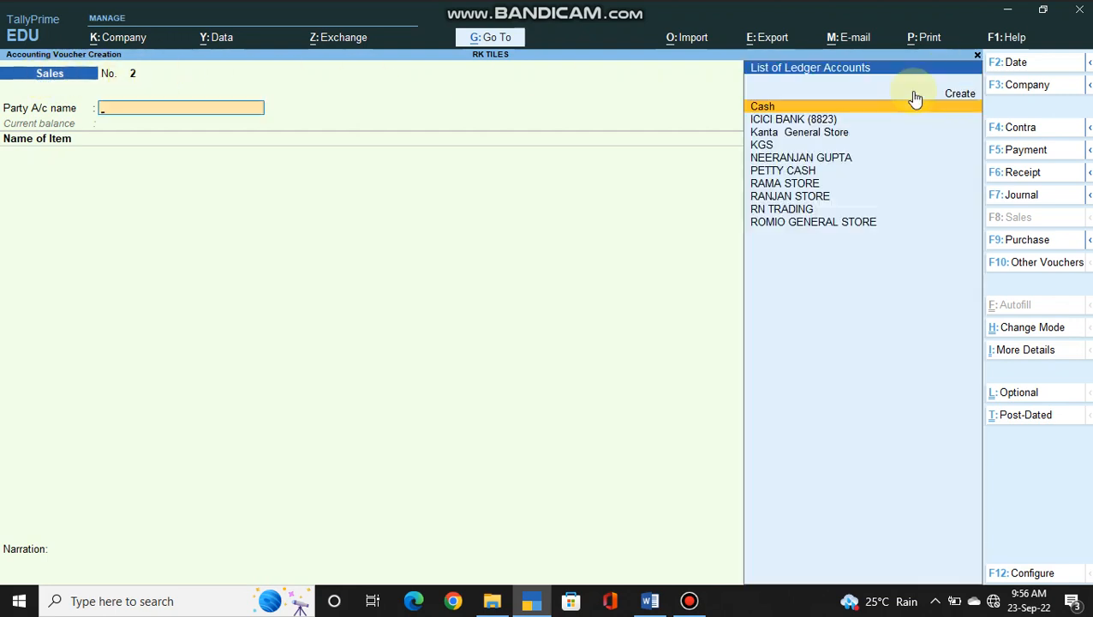
type("ROM")
key("Return")
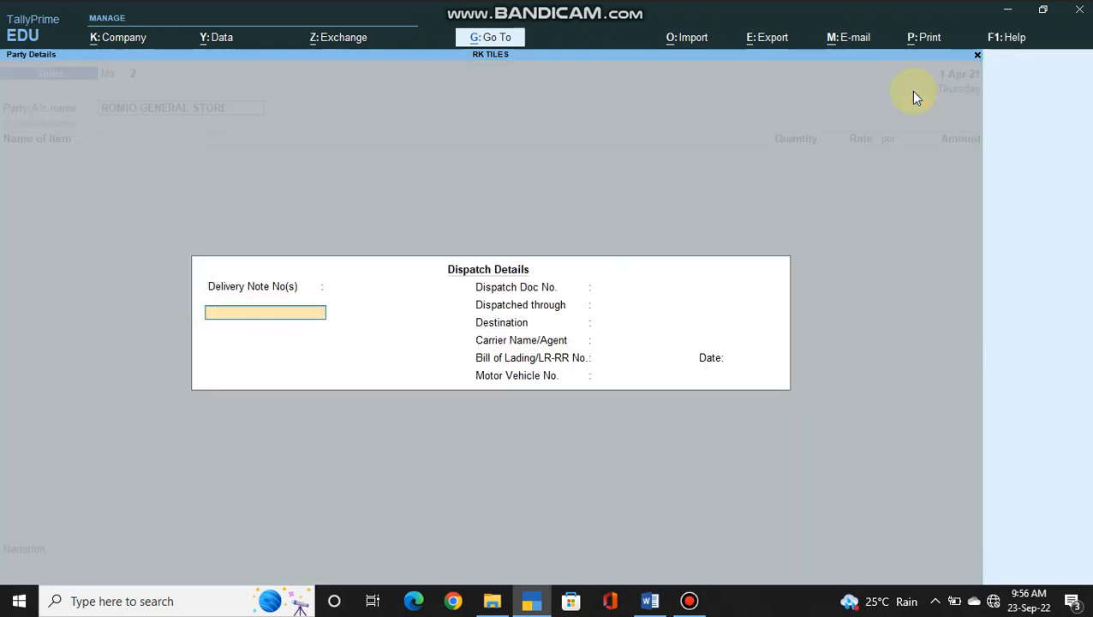
key("ctrl+a")
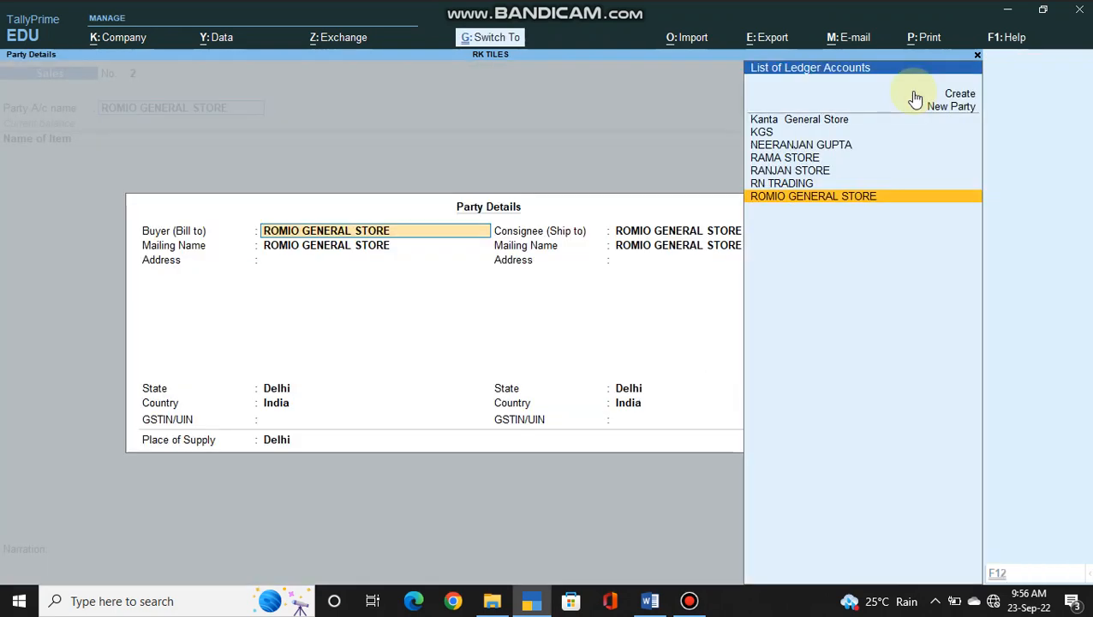
key("ctrl+a")
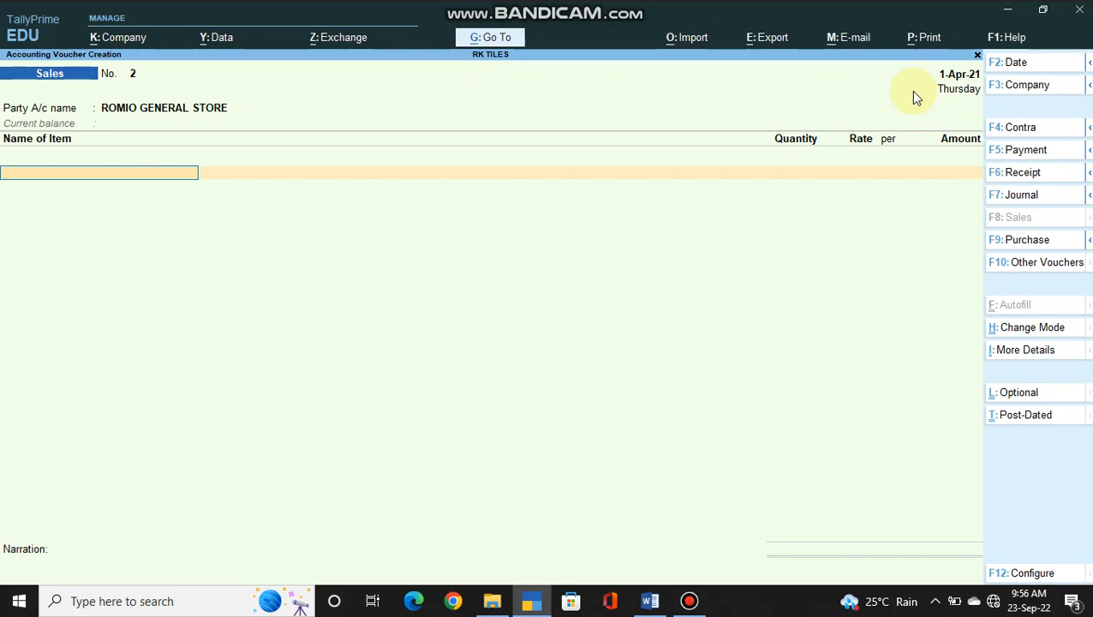
- Add DIARY MILK as the first item with a quantity of 10, consulting transaction 17 in the Word document
key("alt+Tab")
key("alt+Tab")
type("DIA")
key("Return")
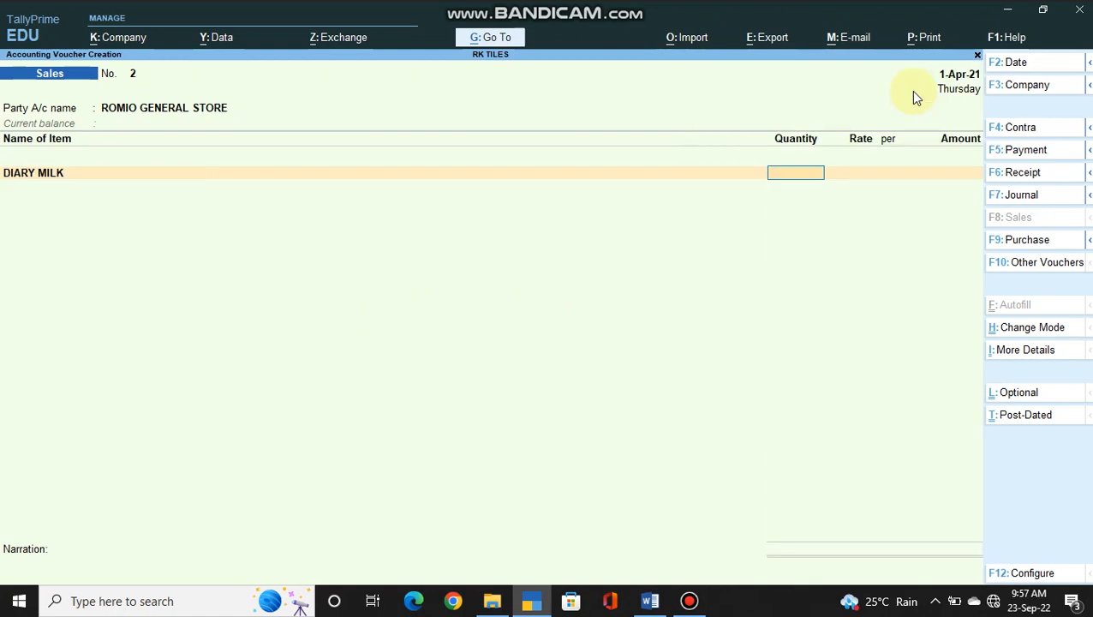
key("alt+Tab")
key("alt+Tab")
type("10")
key("Return")
- Set the DIARY MILK rate to 90 per piece as listed in the Word document and allocate its amount to SALES A/C
key("alt+Tab")
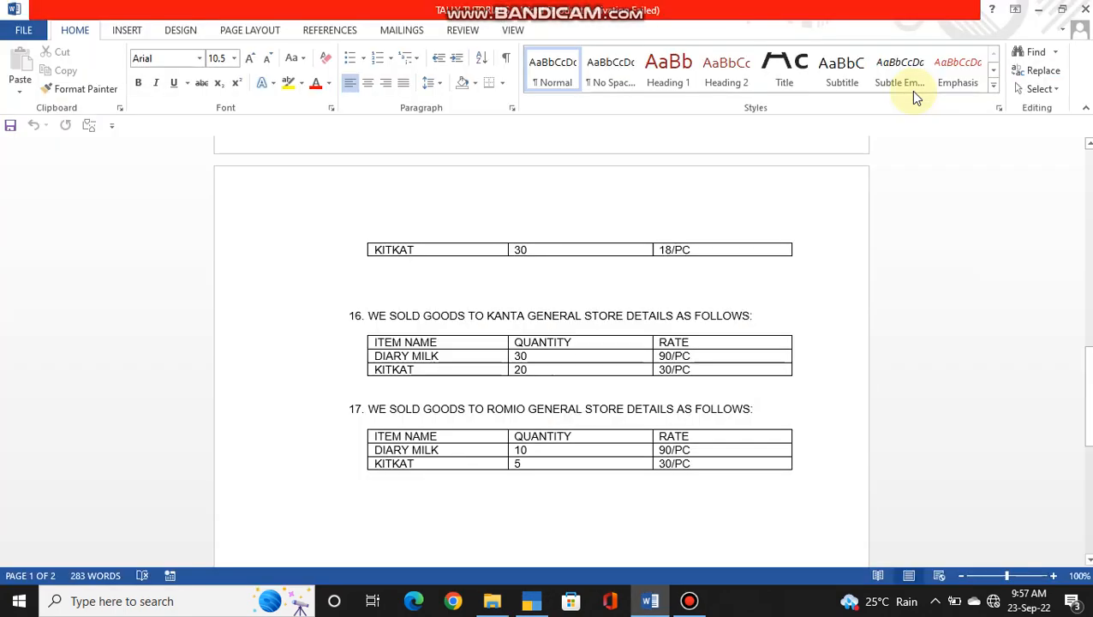
key("alt+Tab")
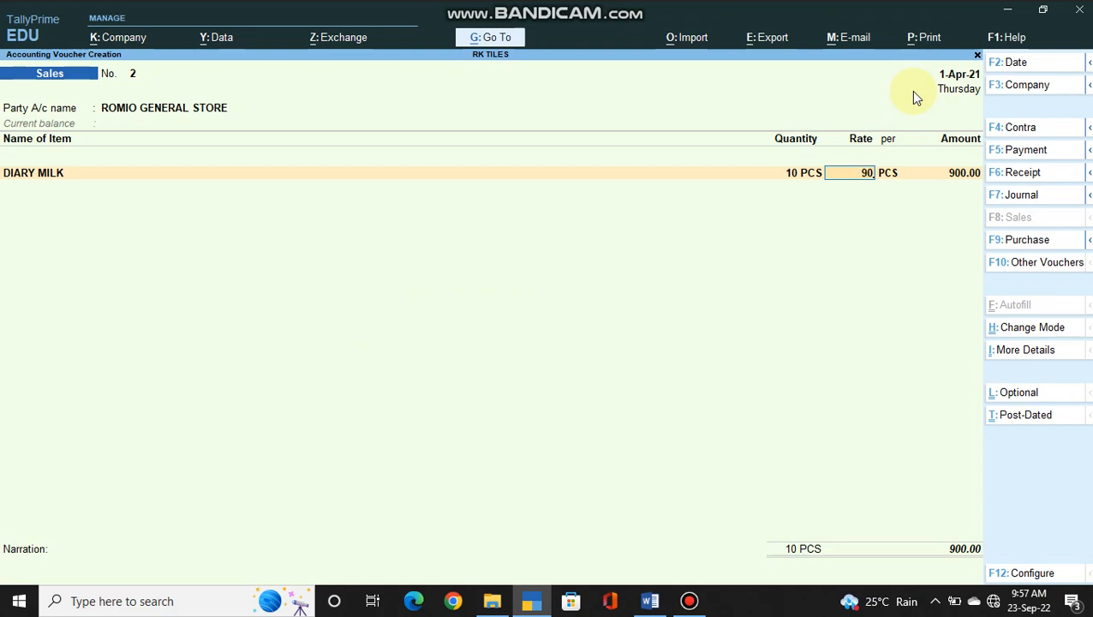
key("Return")
key("Return")
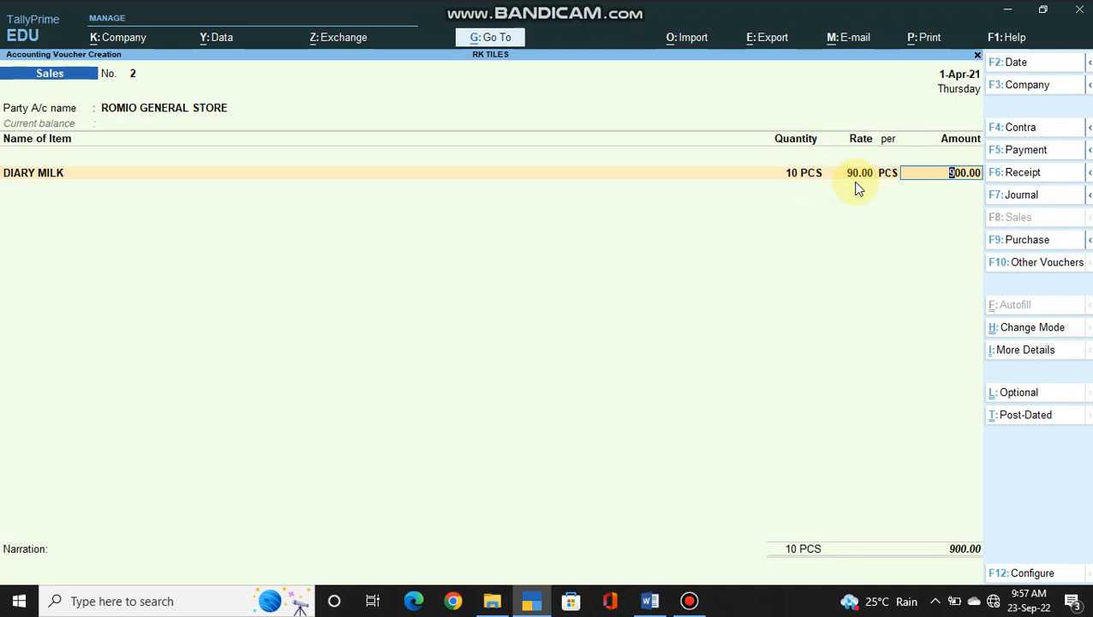
key("Return")
key("Return")
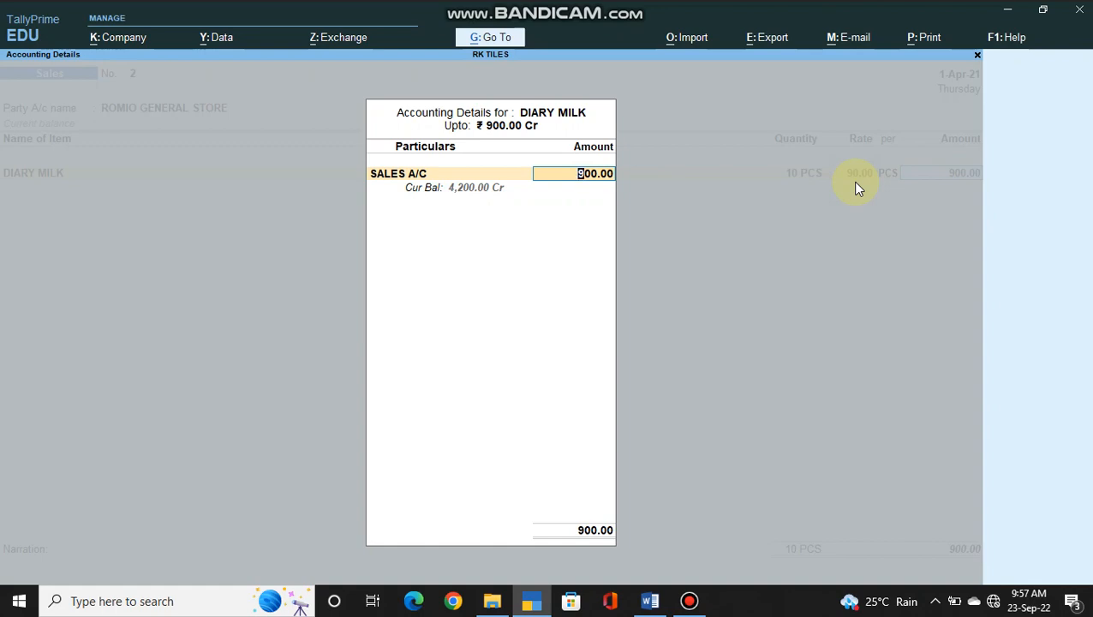
key("Return")
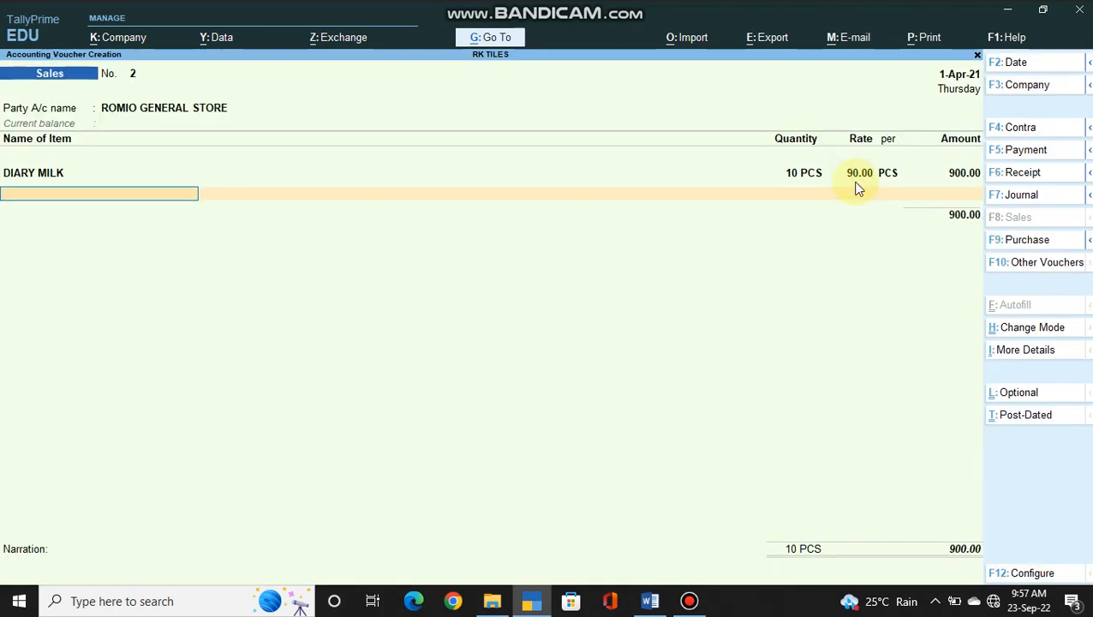
- Add KITKAT as the second item with a quantity of 5, consulting transaction 17 in the Word document
key("alt+Tab")
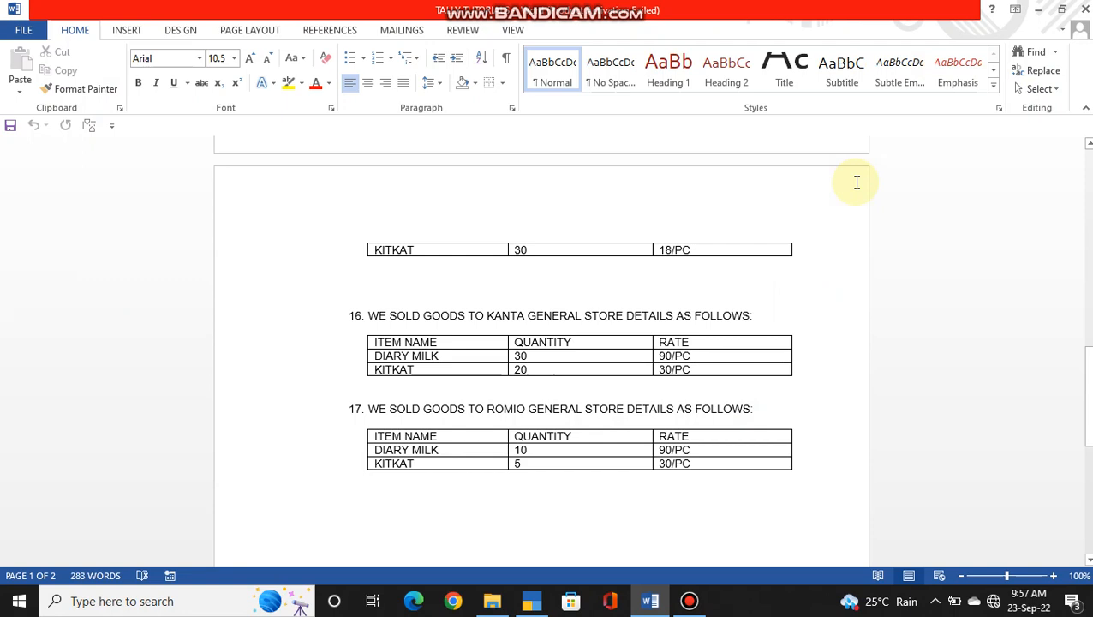
key("alt+Tab")
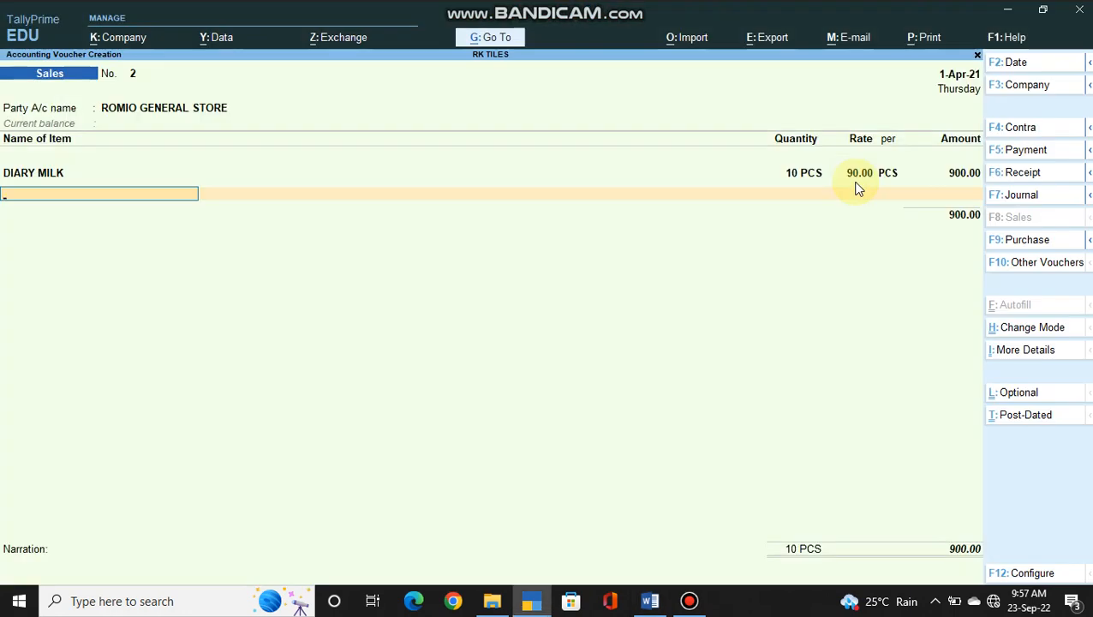
type("kit")
key("Return")
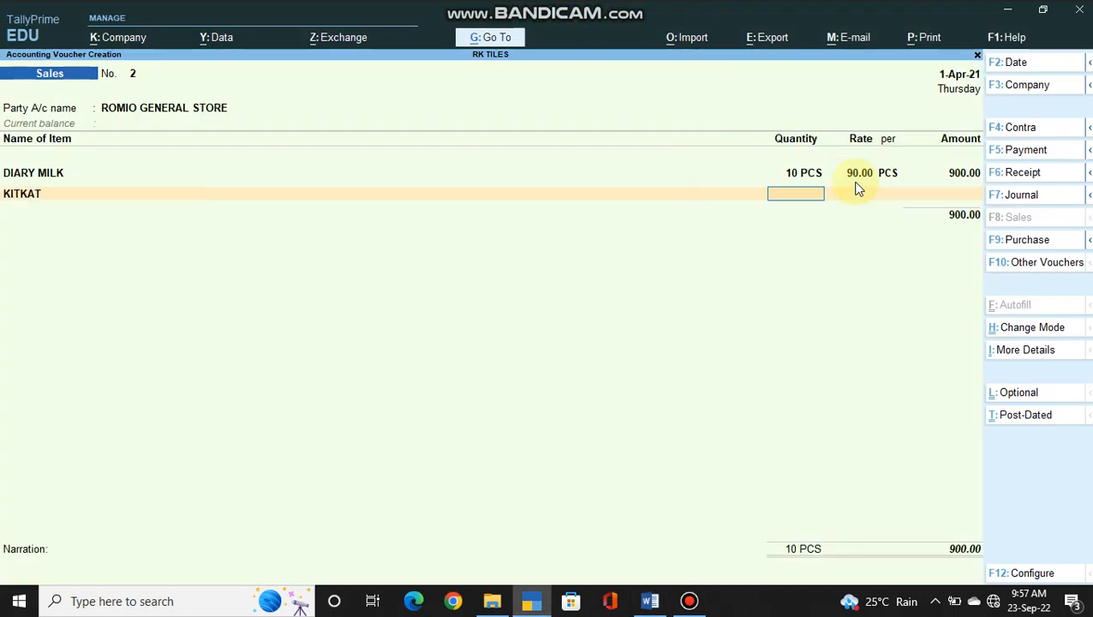
type("5")
key("Return")
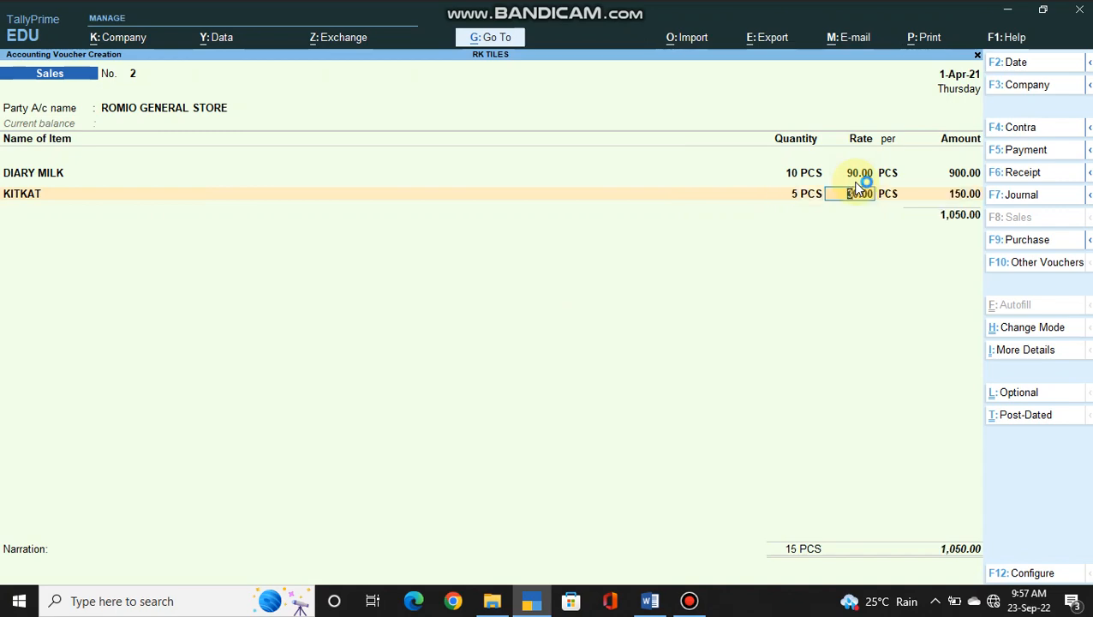
- Check the KITKAT rate against the Word document, accept 30 per piece, and allocate the amount to SALES A/C
key("alt+Tab")
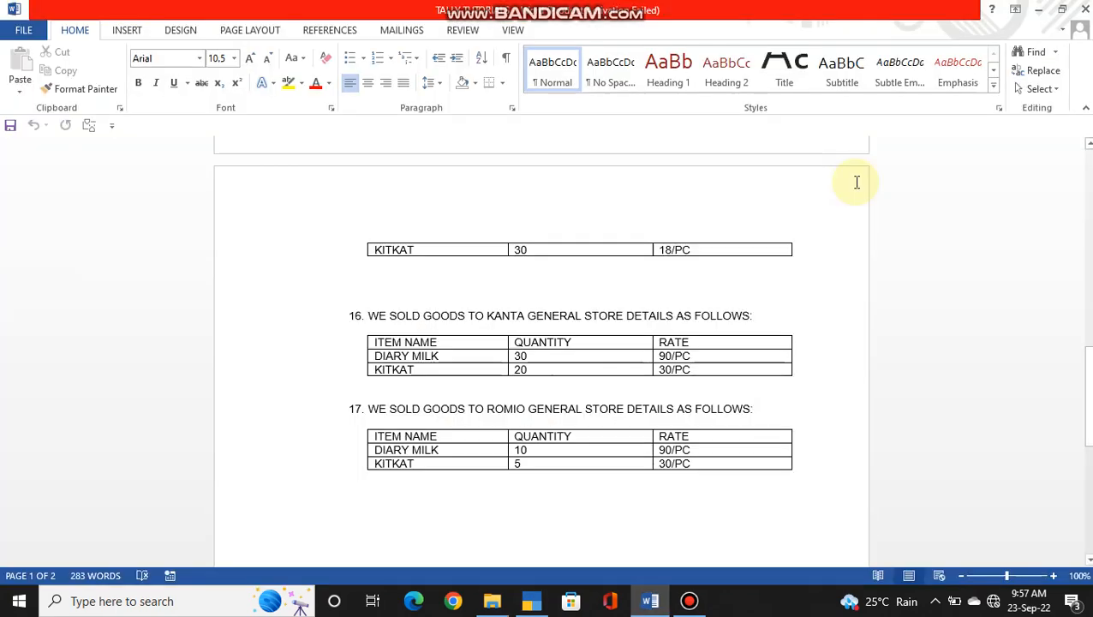
key("alt+Tab")
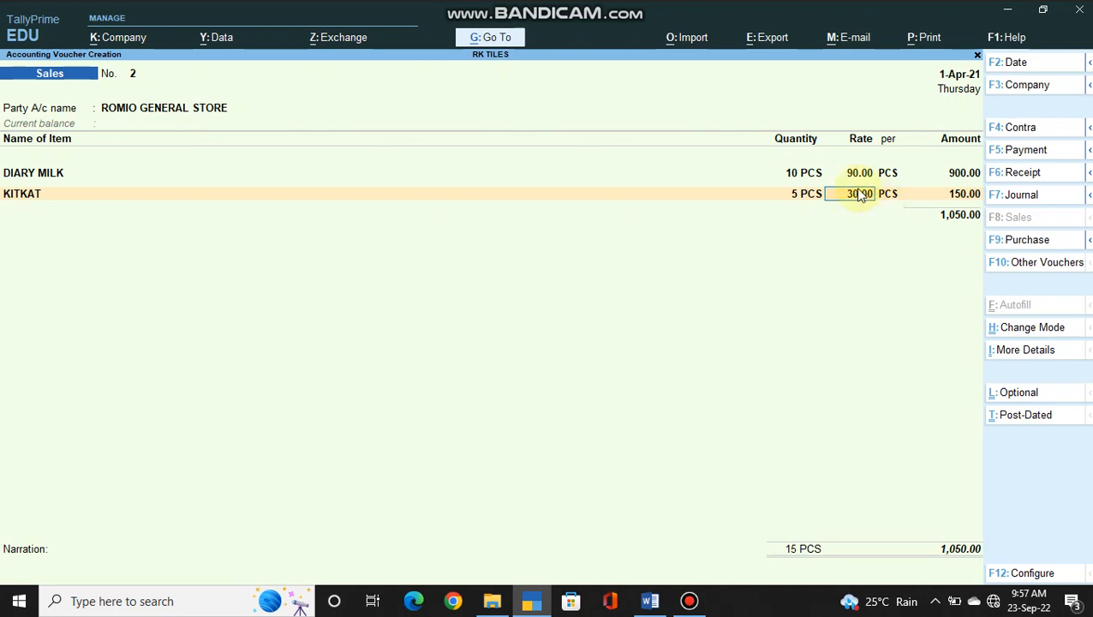
key("Return")
key("Return")
key("Return")
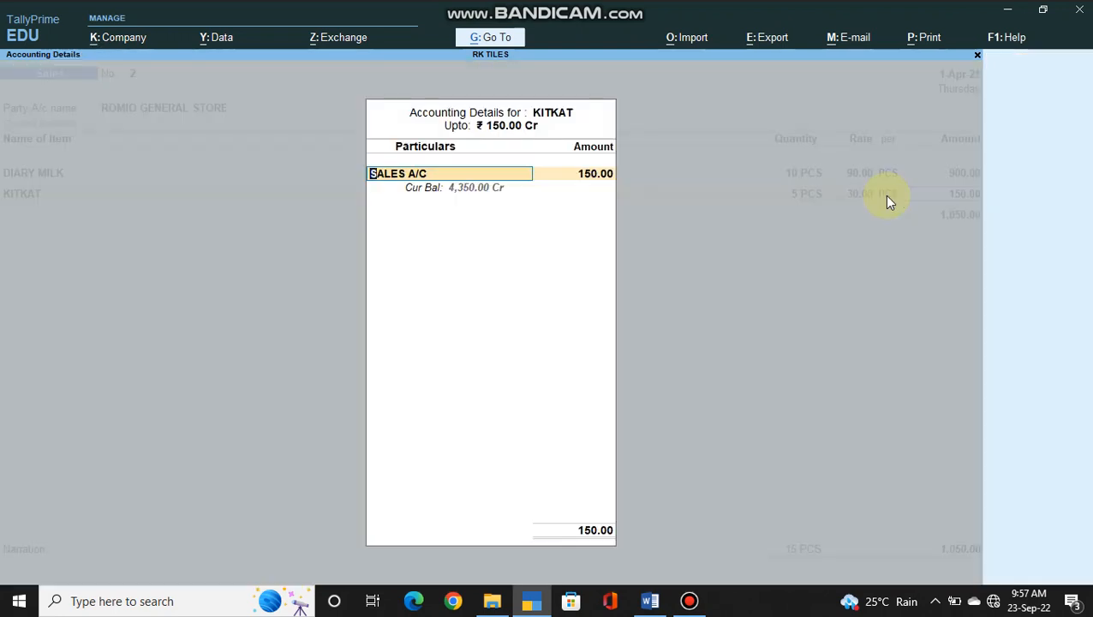
key("Return")
key("Return")
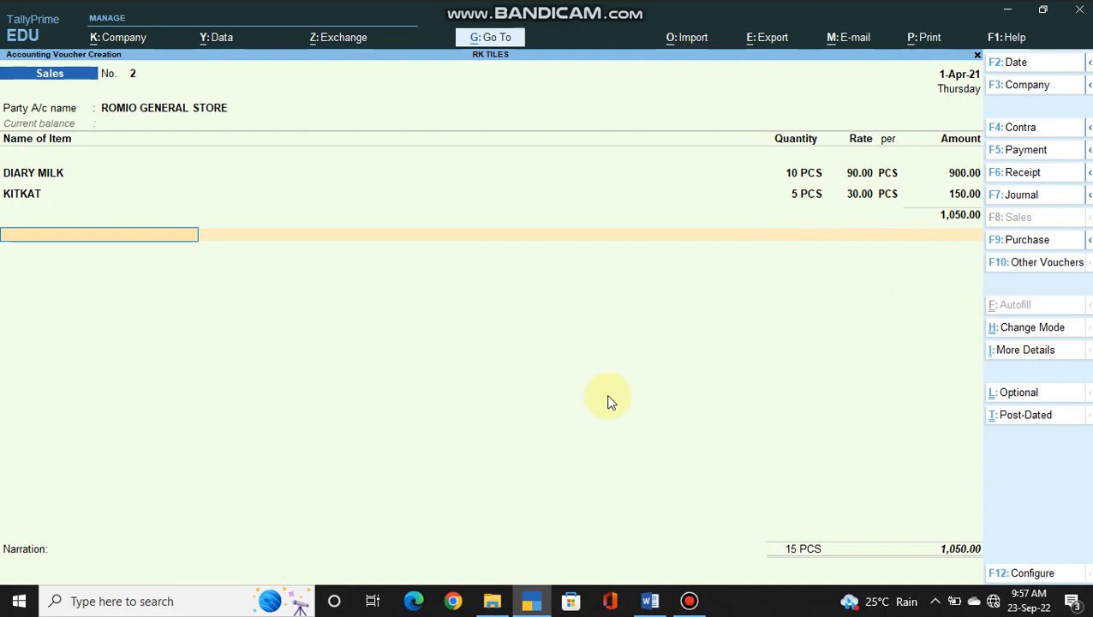
- End the item list and allocate the bill amount for ROMIO GENERAL STORE to a New Ref named S2
key("Return")
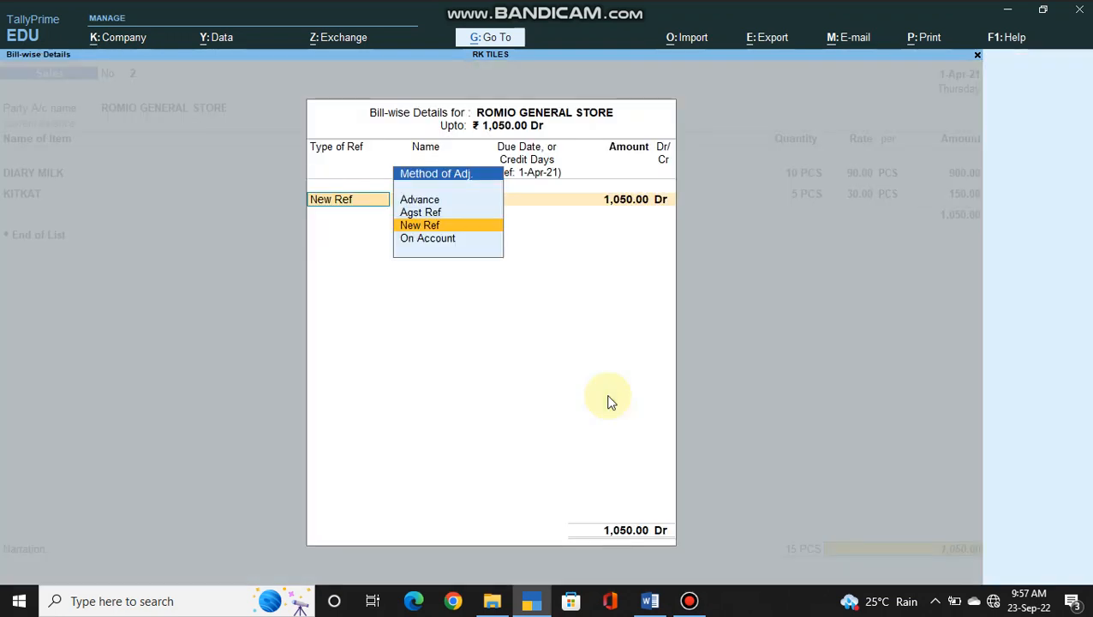
key("Return")
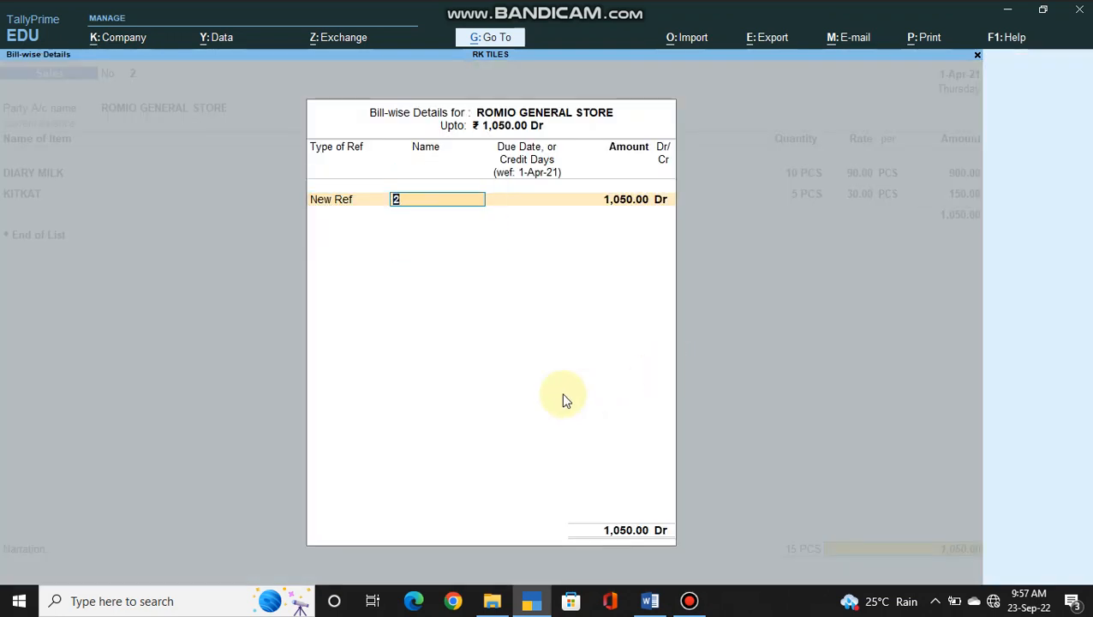
type("S2")
key("Return")
key("Return")
key("Return")
key("Return")
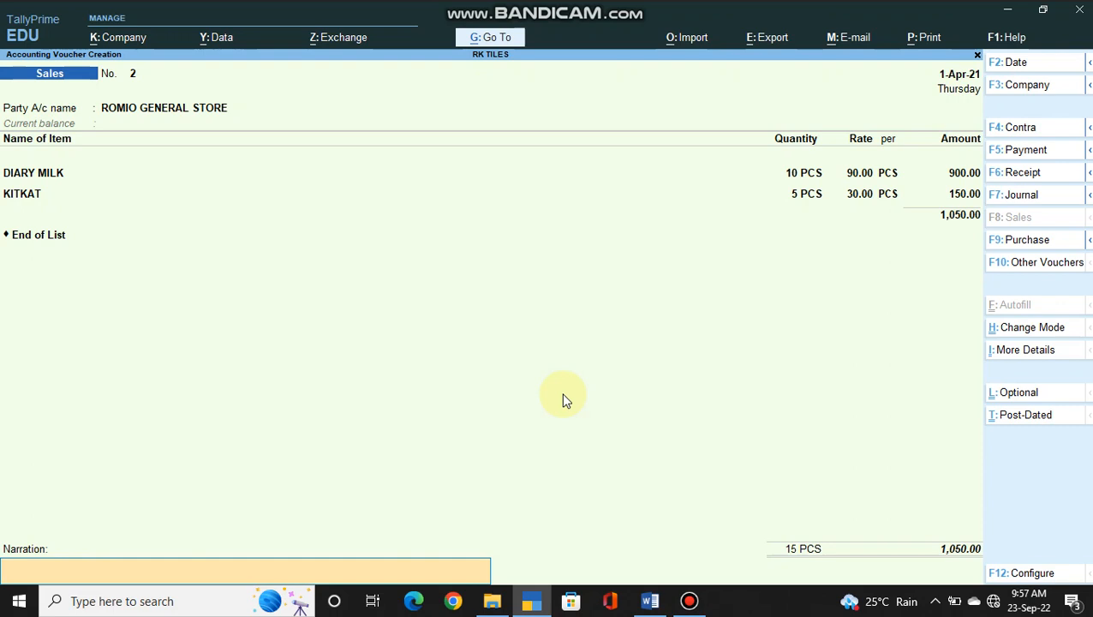
- Enter the narration "BEING ITEM SOLD TO KANTA GENERAL STORE", save the sales voucher and leave voucher creation
key("ctrl")
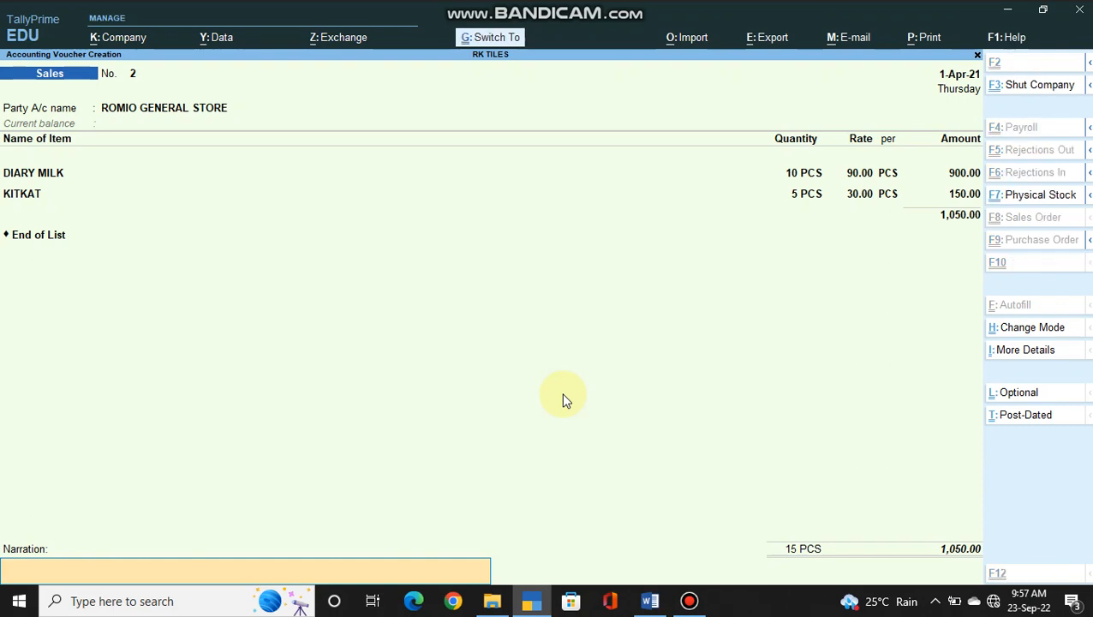
type("BEING ITEM SOLD TO KANTA GENERAL STORE")
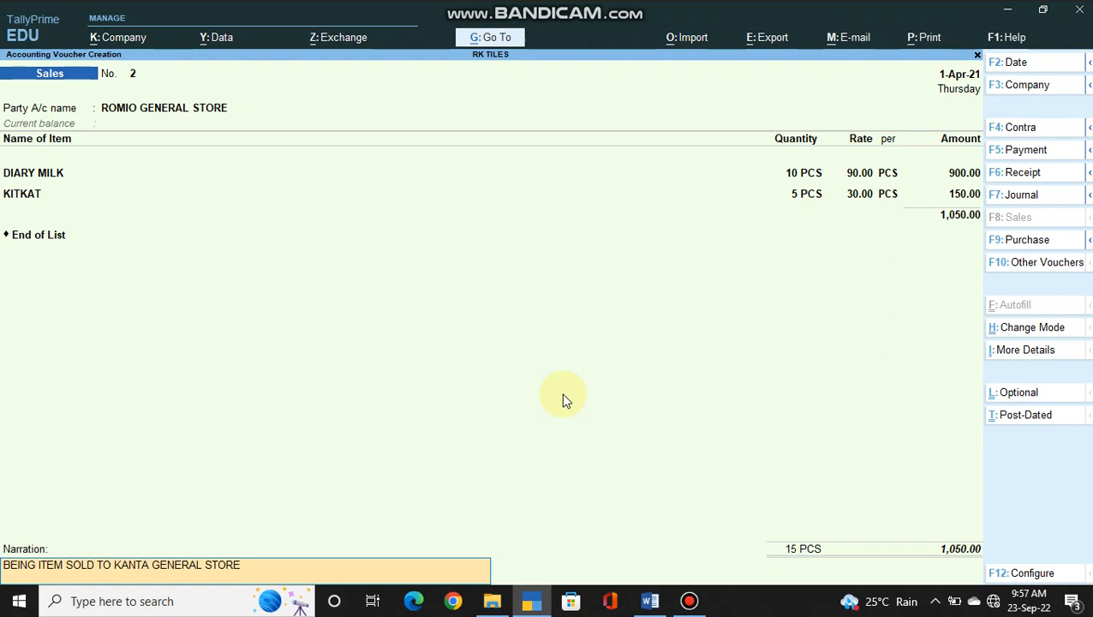
key("Return")
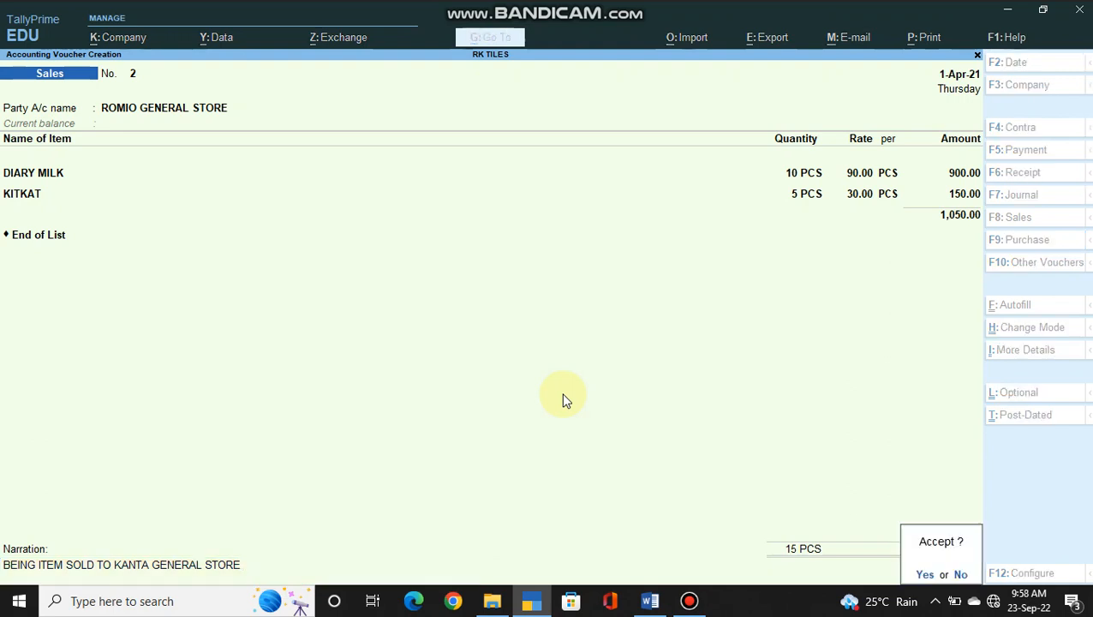
left_click(563, 399)
key("Return")
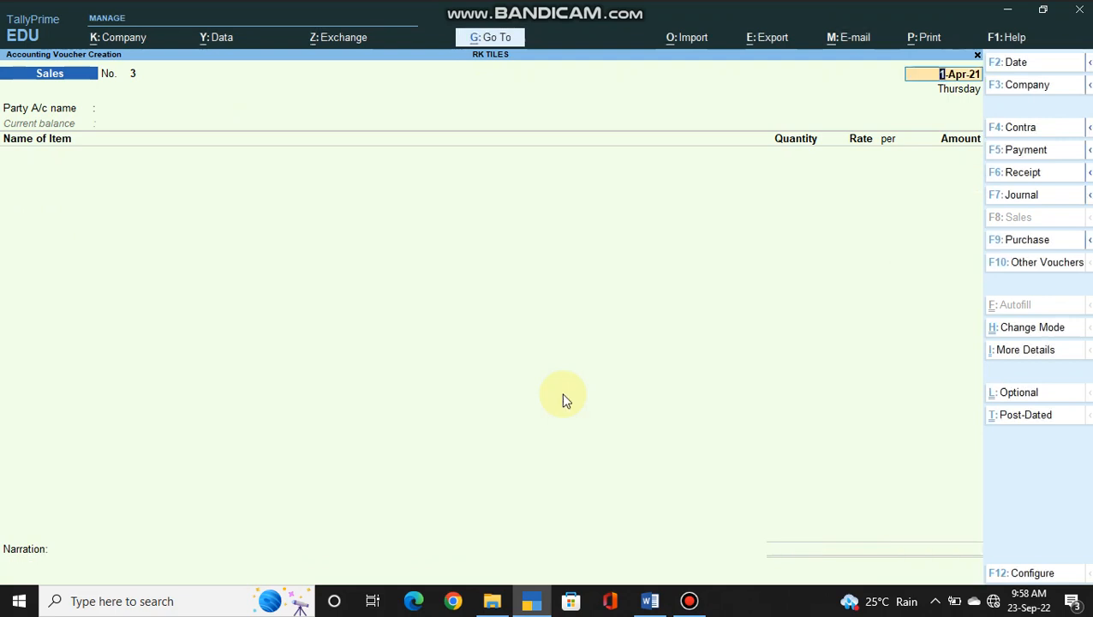
key("BackSpace")
key("Escape")
key("Return")
- Open the Day Book from the Gateway of Tally
key("Down")
key("Down")
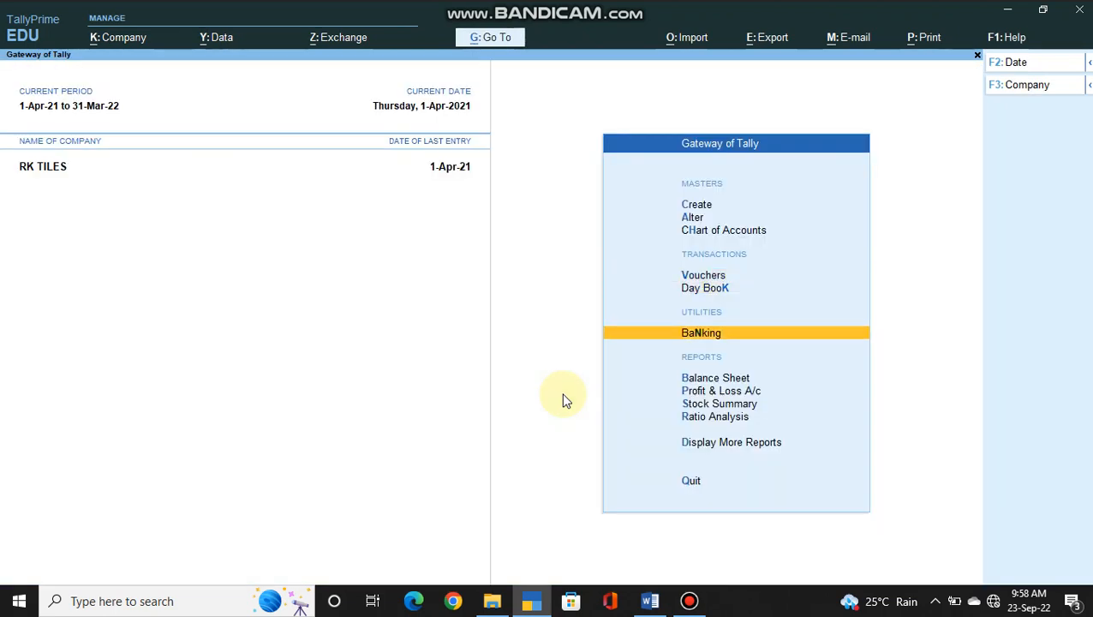
key("Down")
key("Up")
key("Up")
key("Up")
key("Up")
key("Down")
key("Down")
key("Down")
key("Down")
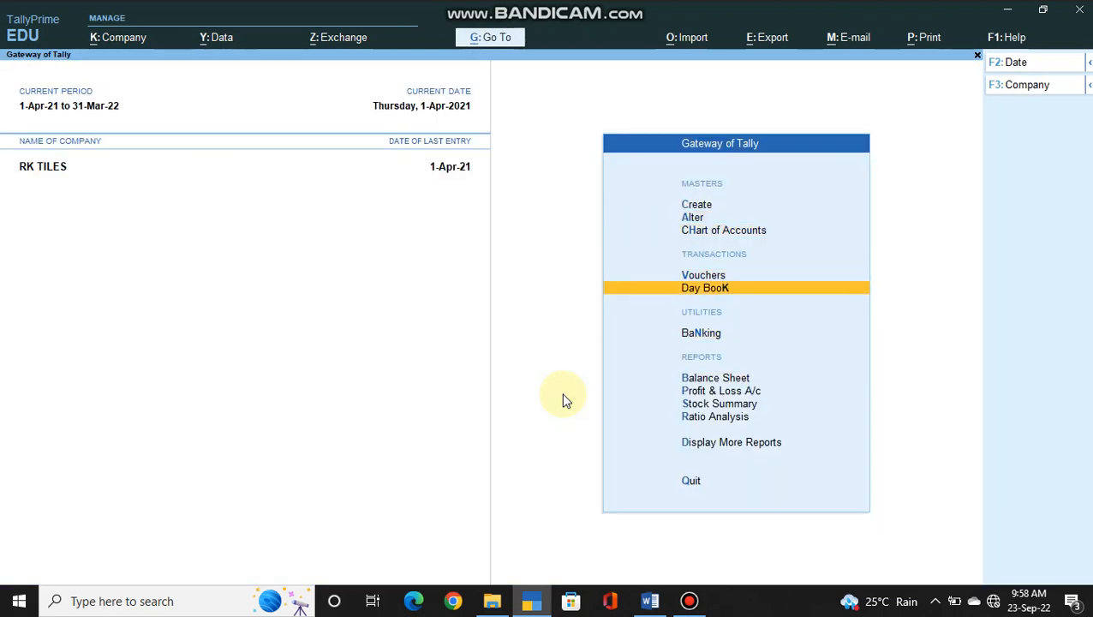
key("Down")
key("Up")
key("Return")
- Examine the sales entries for Kanta General Store and ROMIO GENERAL STORE in the Day Book, then close it
key("Down")
key("Down")
key("Down")
key("Down")
key("Down")
key("Down")
key("Down")
key("Down")
key("Down")
key("Down")
key("Down")
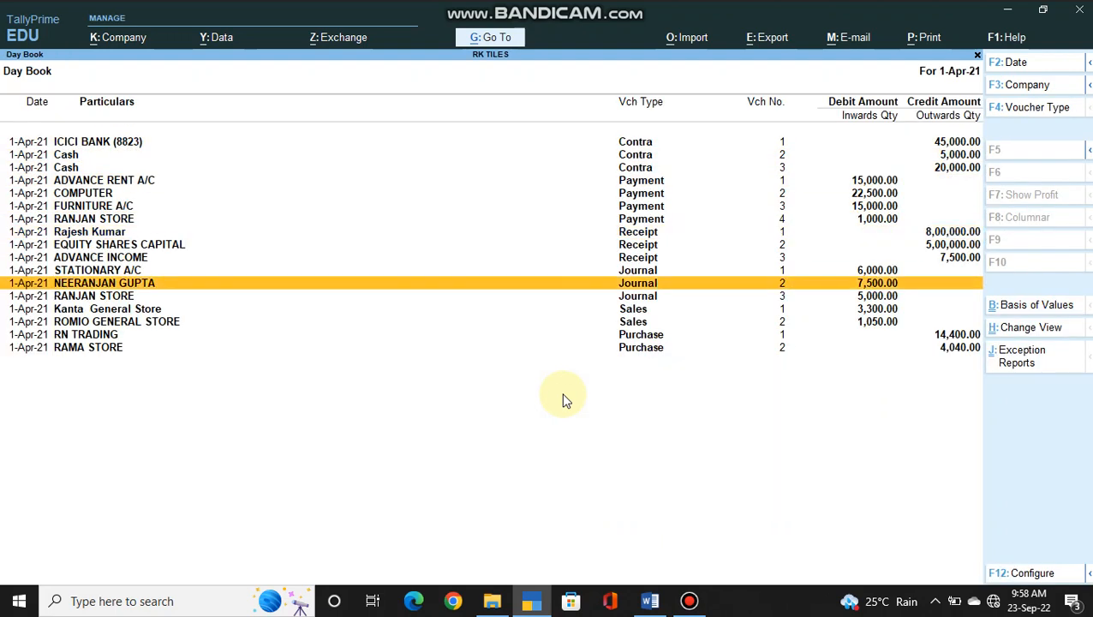
key("Down")
key("Down")
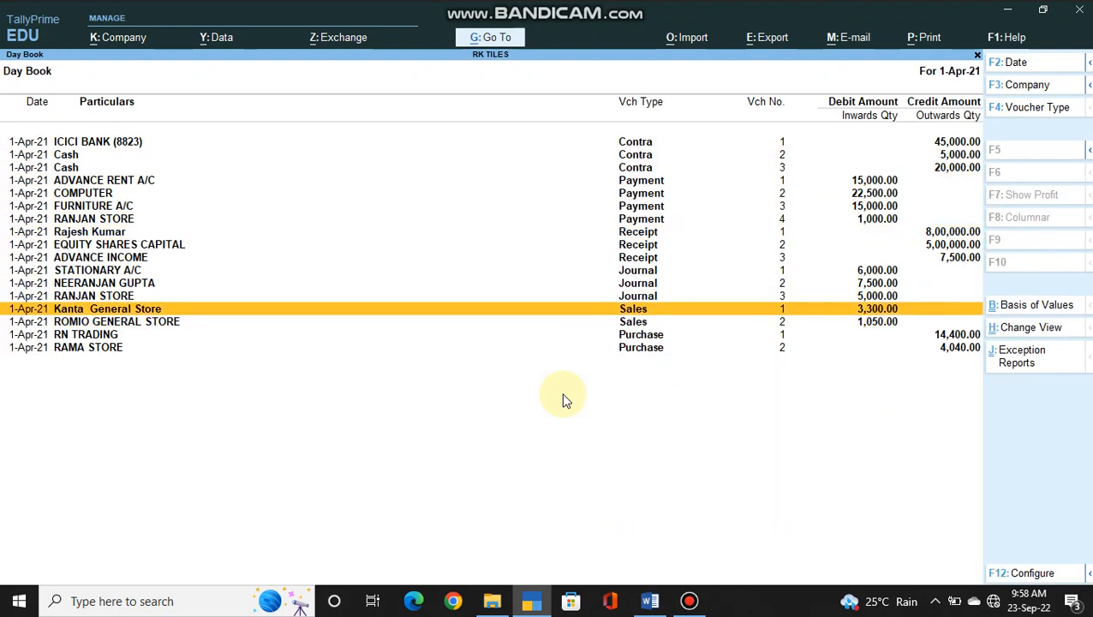
key("Down")
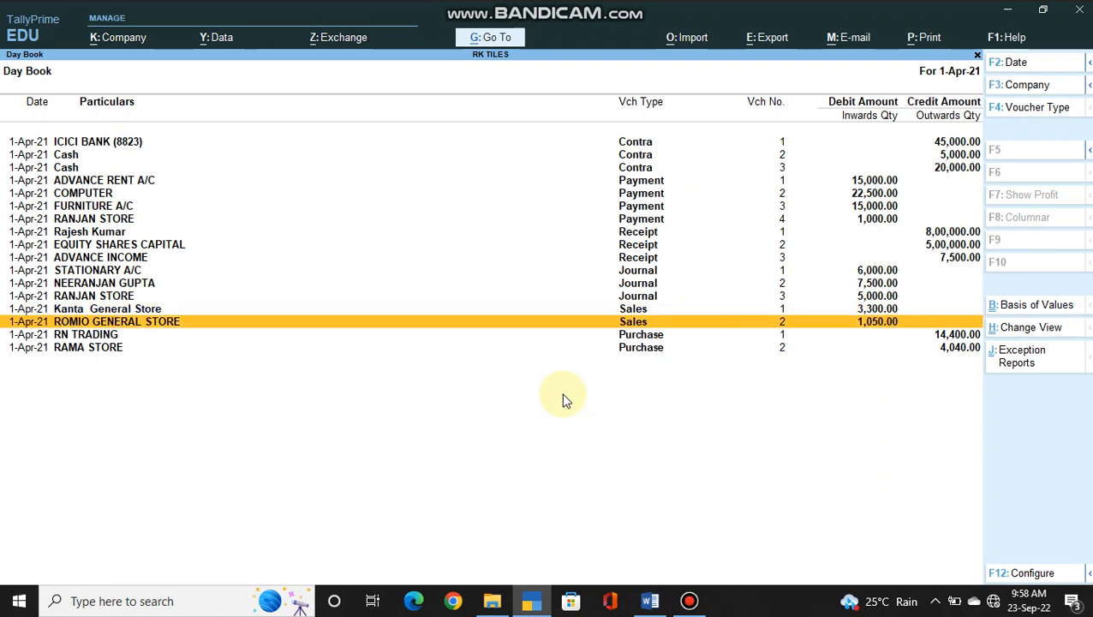
key("Up")
key("Down")
key("Up")
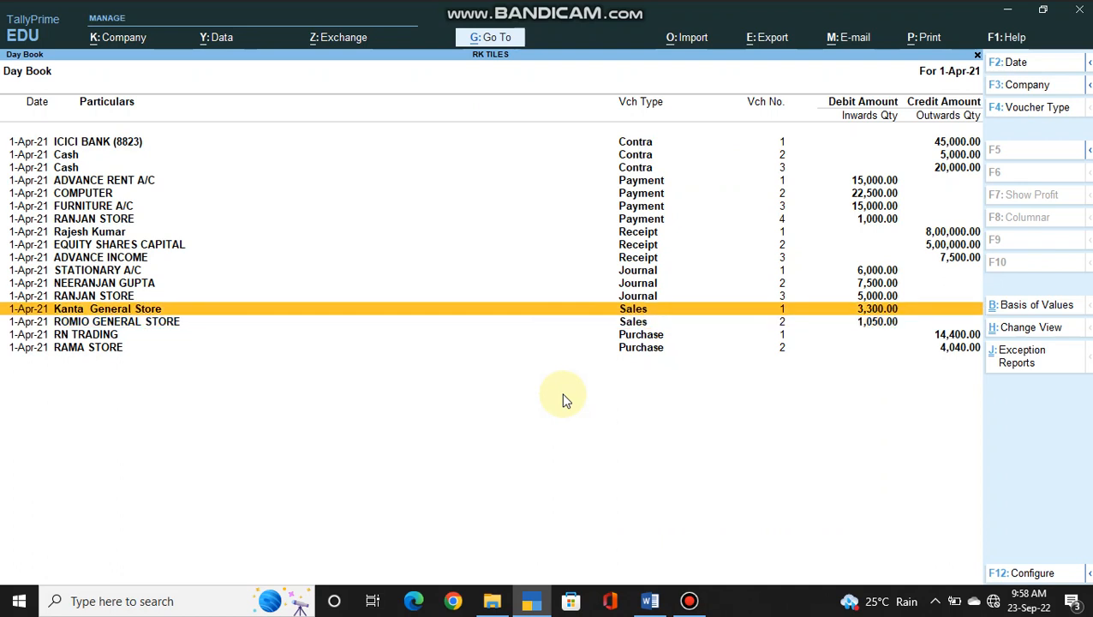
key("Escape")
- Open the Stock Summary and review the closing balances of DIARY MILK and KITKAT in the CHOCOLATE group
key("Down")
key("Down")
key("Down")
key("Down")
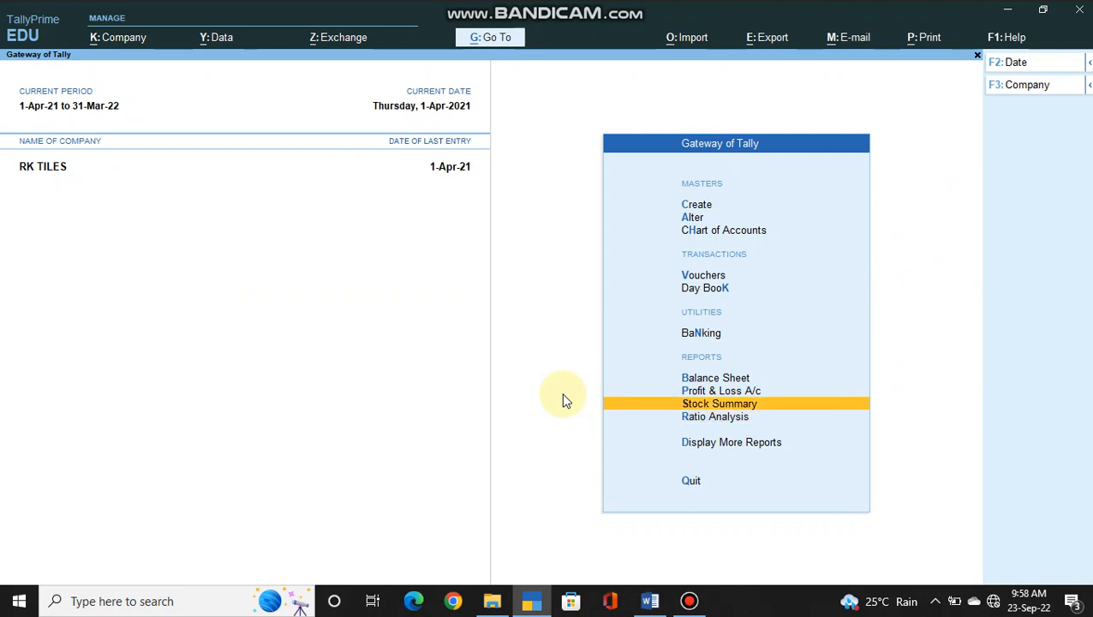
key("Return")
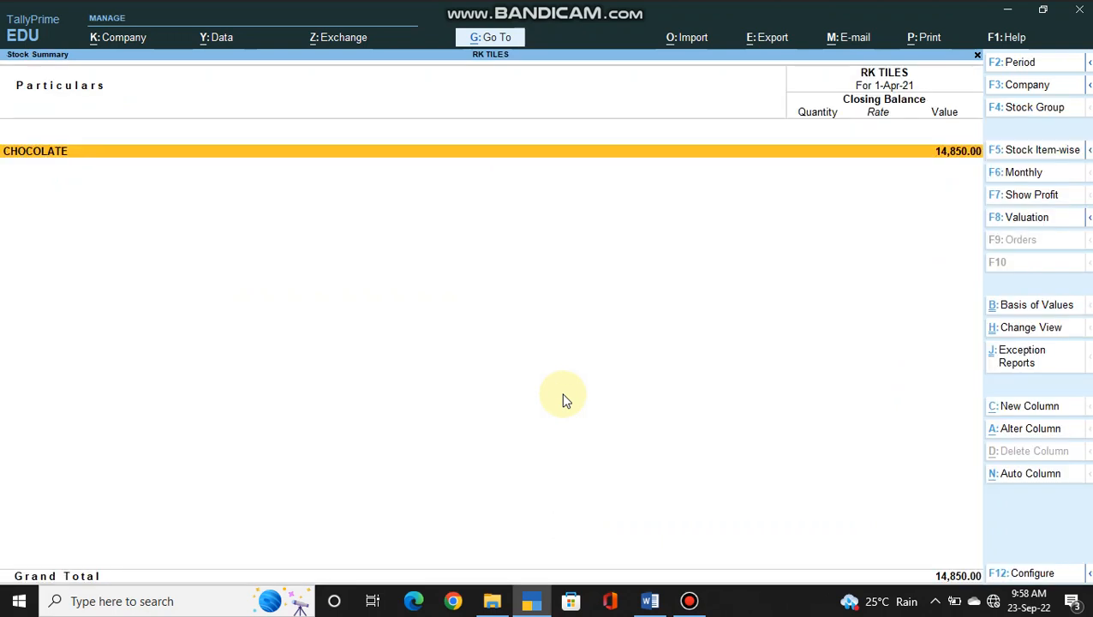
key("Return")
key("Down")
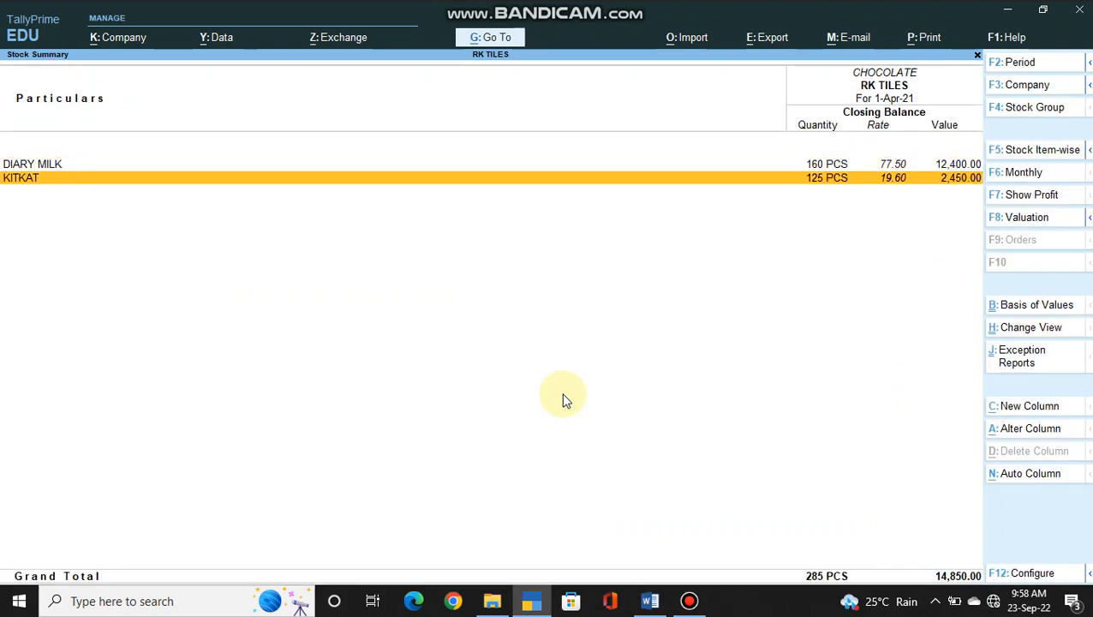
key("Up")
key("Down")
key("Up")
key("Down")
key("Up")
- Review DIARY MILK's monthly summary and its April vouchers, then return to the Gateway of Tally
key("Return")
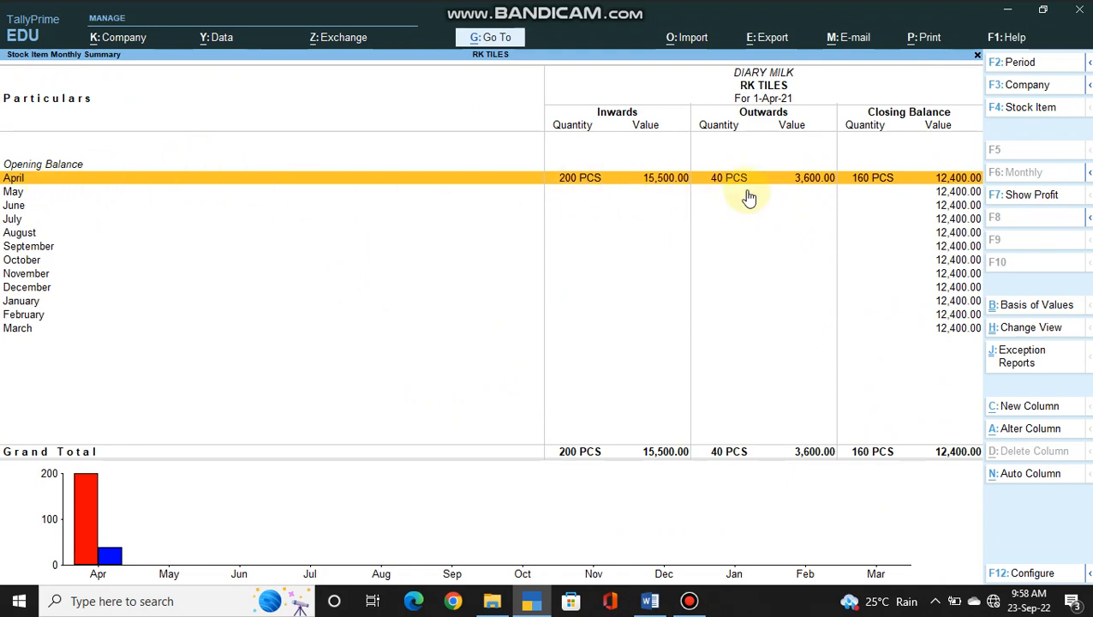
key("Return")
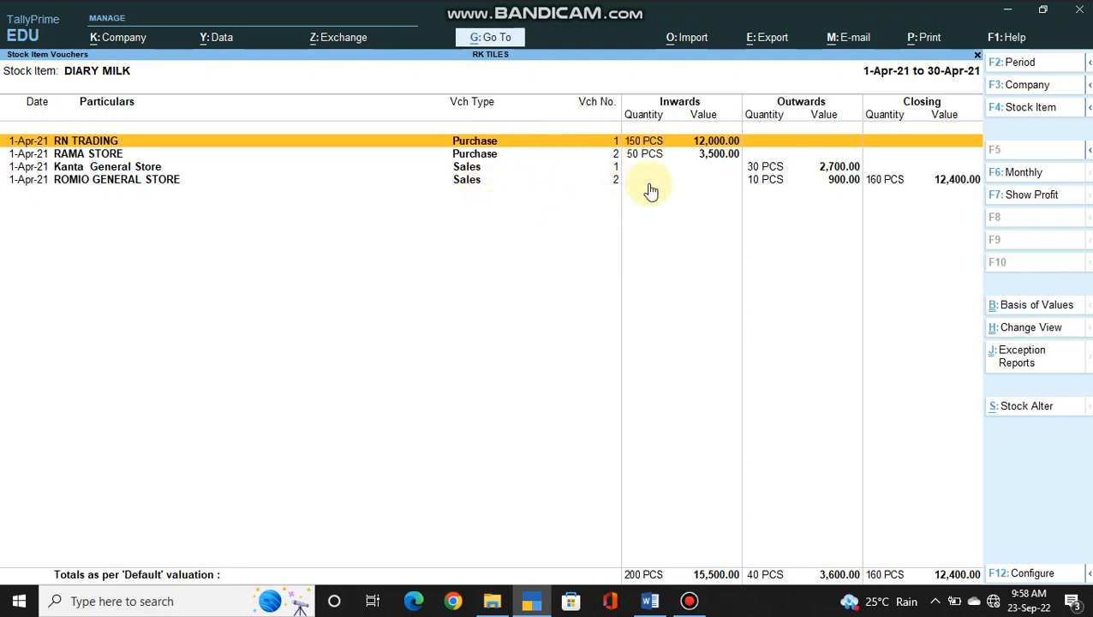
key("Return")
key("Escape")
key("Escape")
key("Escape")
key("Escape")
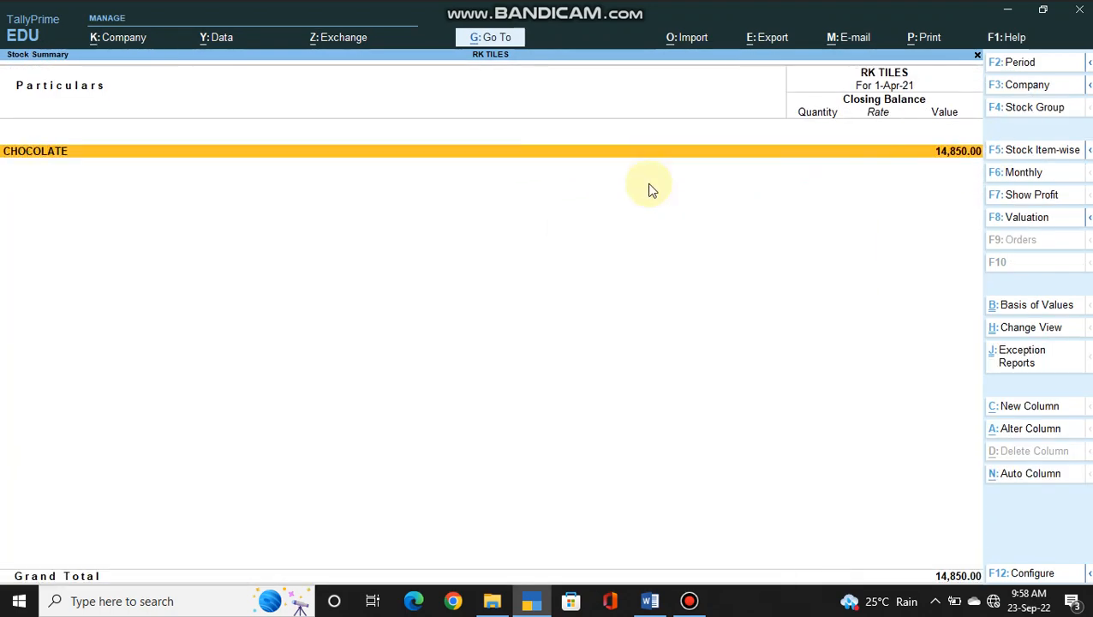
key("Escape")
- Open the Stock Item report of the Inventory Books
key("Down")
key("Down")
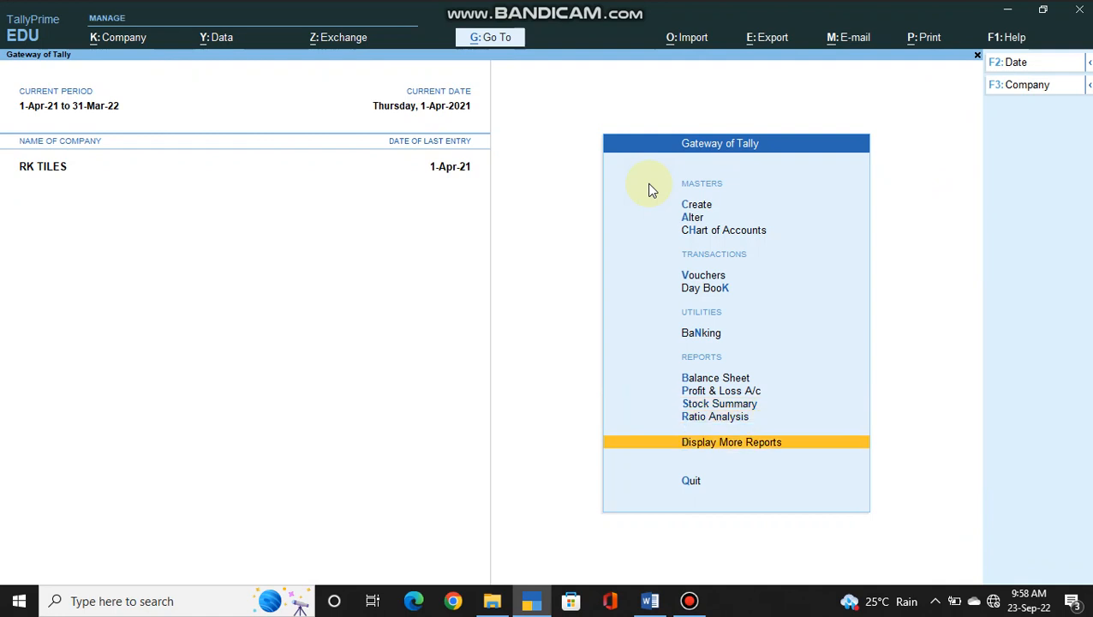
key("Return")
key("Down")
key("Down")
key("Down")
key("Down")
key("Down")
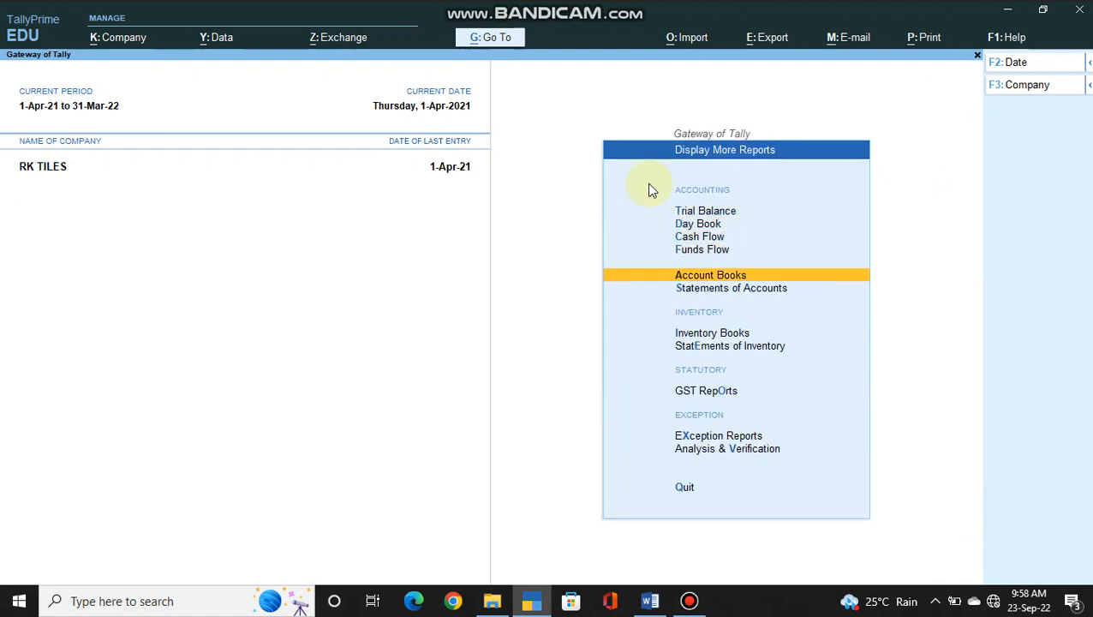
key("Down")
key("Down")
key("Up")
key("Return")
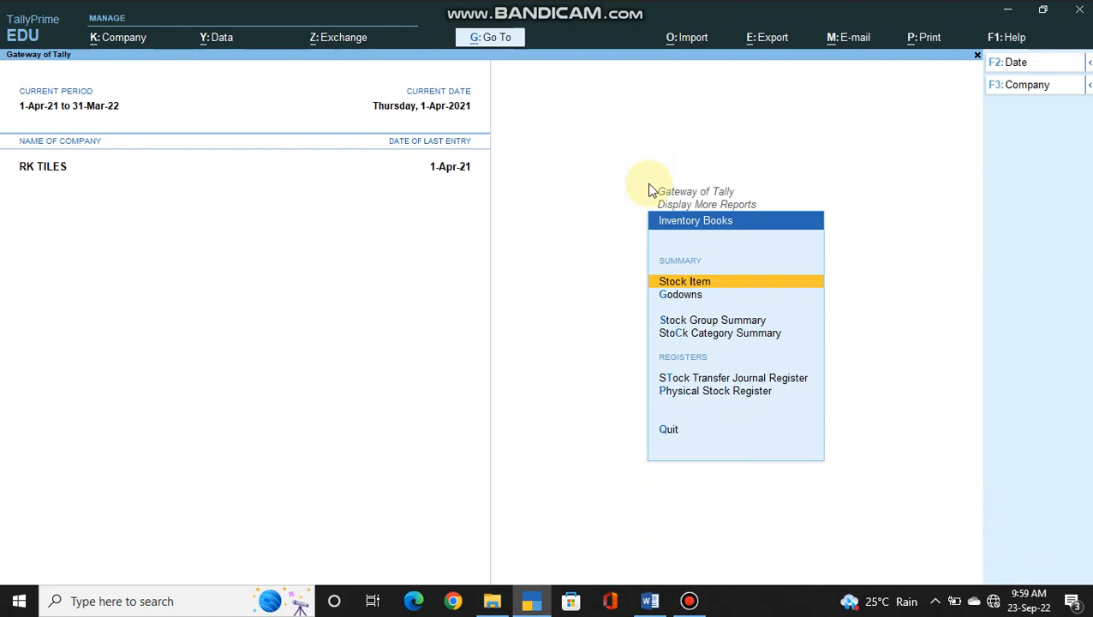
key("Return")
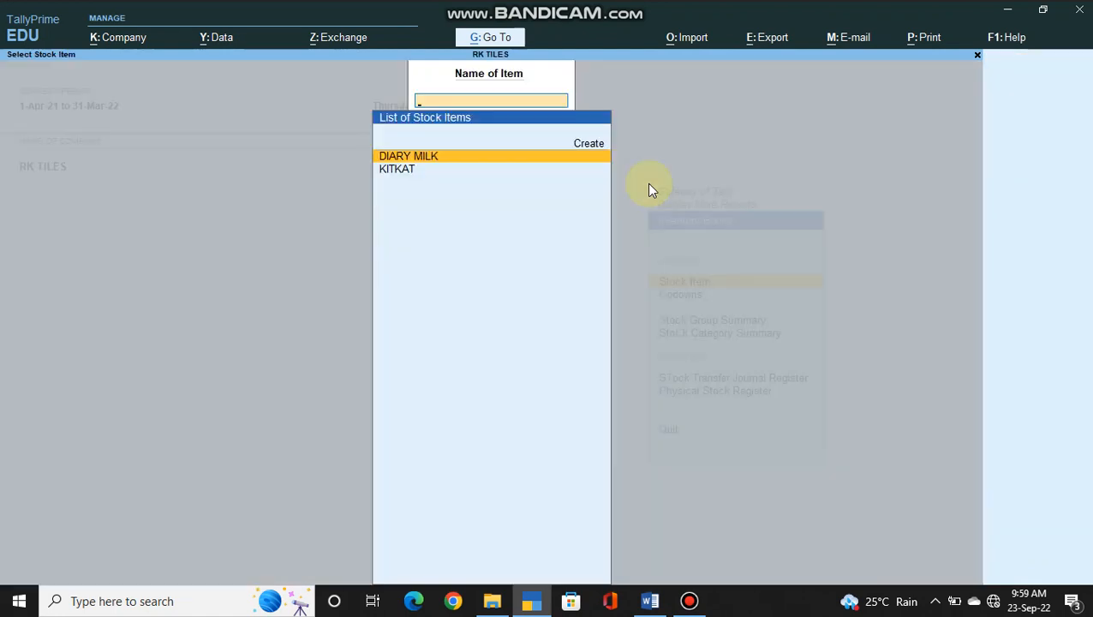
- Review the monthly stock summary of KITKAT and return to the Gateway of Tally
key("Down")
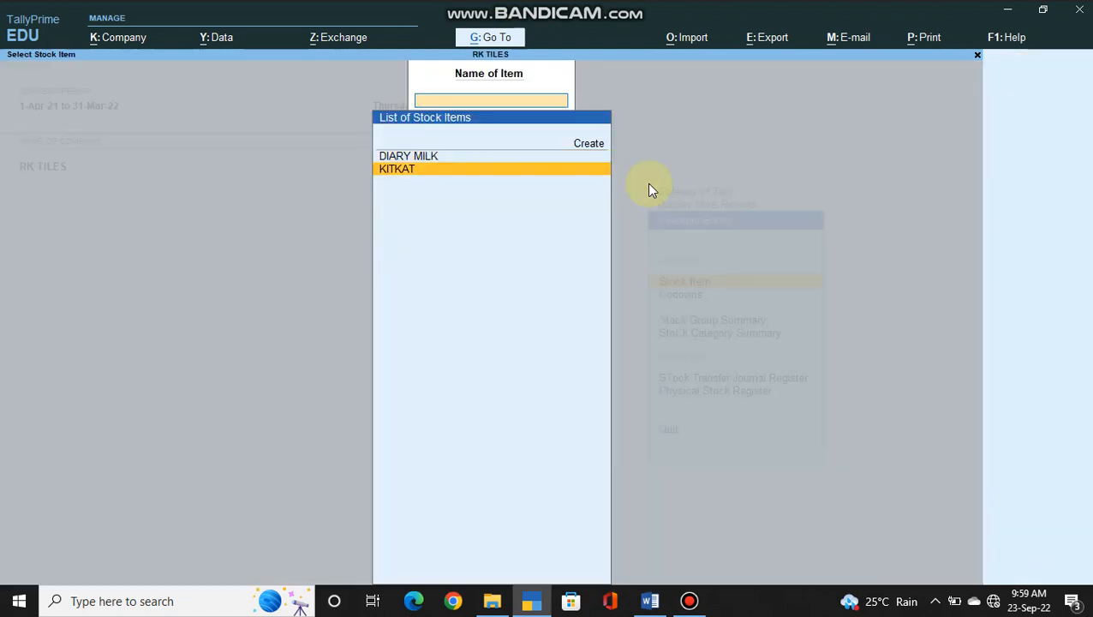
key("Up")
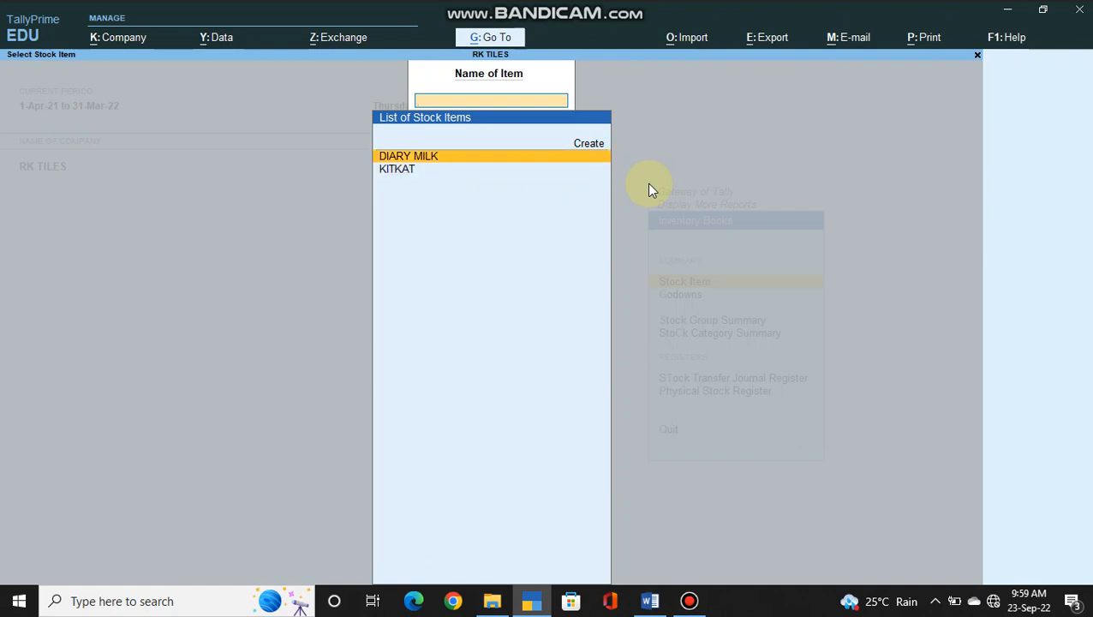
key("Down")
key("Return")
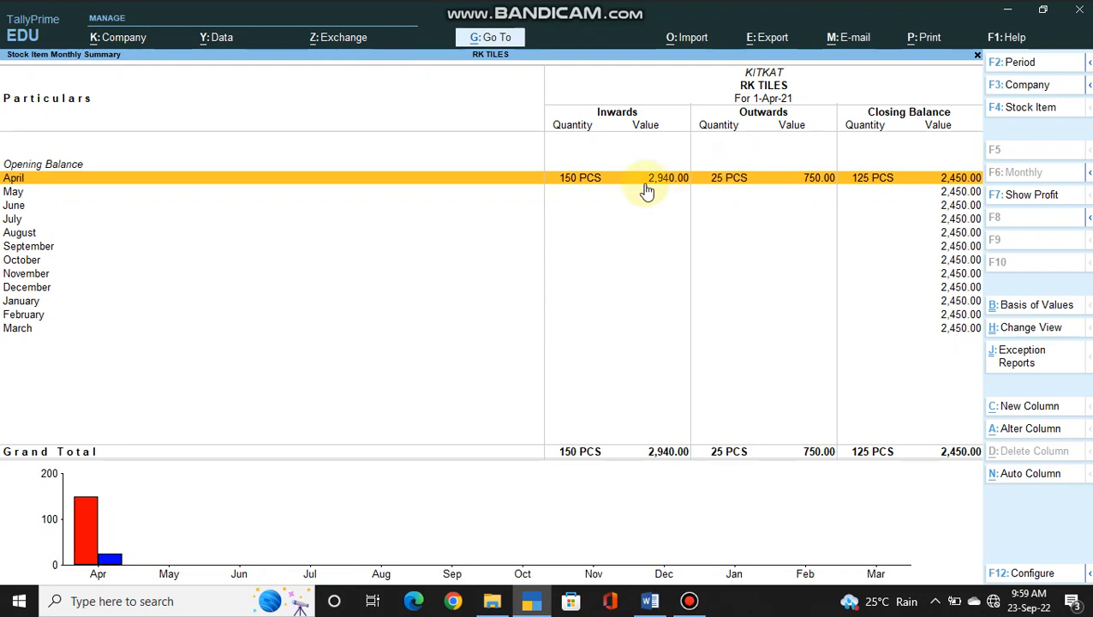
key("Escape")
key("Escape")
key("Escape")
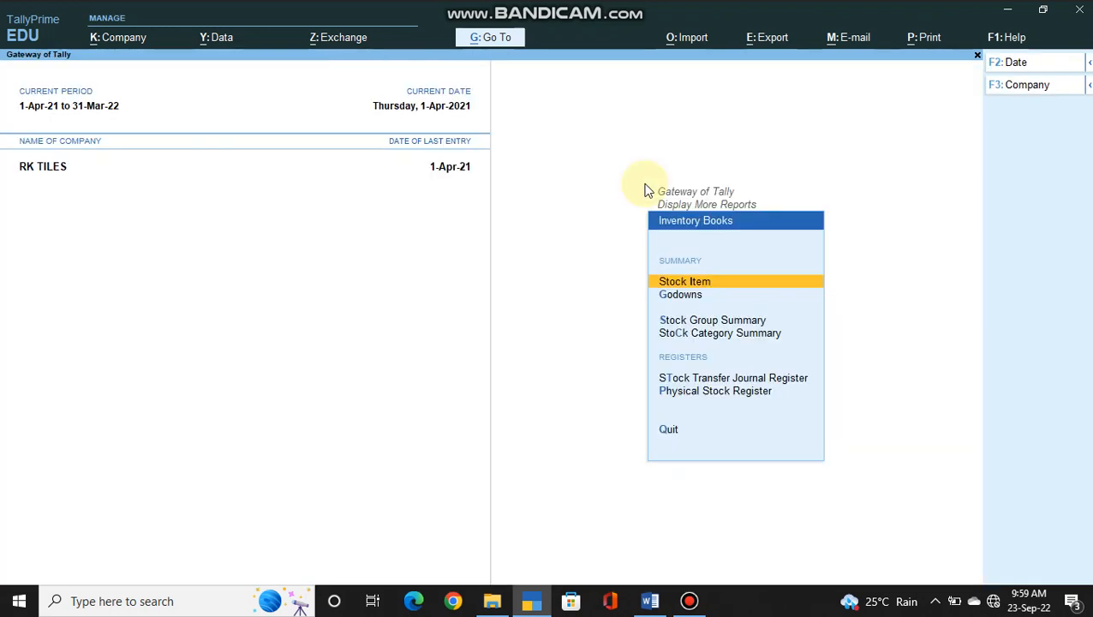
key("Escape")
key("Escape")
- Open the Ledger report of the Account Books
key("Return")
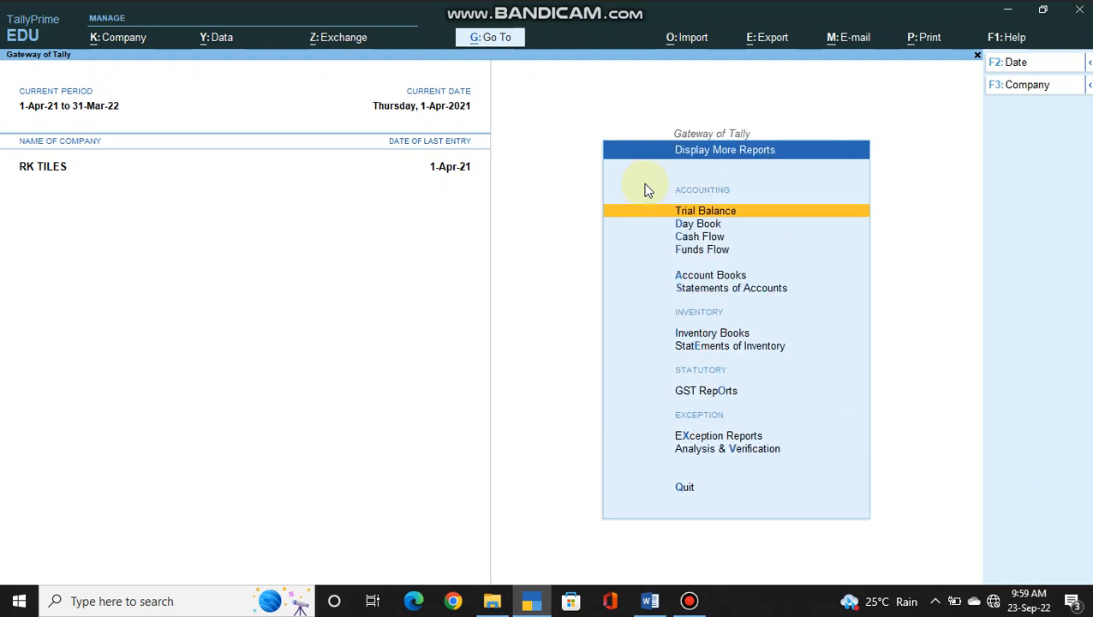
key("Down")
key("Down")
key("Down")
key("Down")
key("Down")
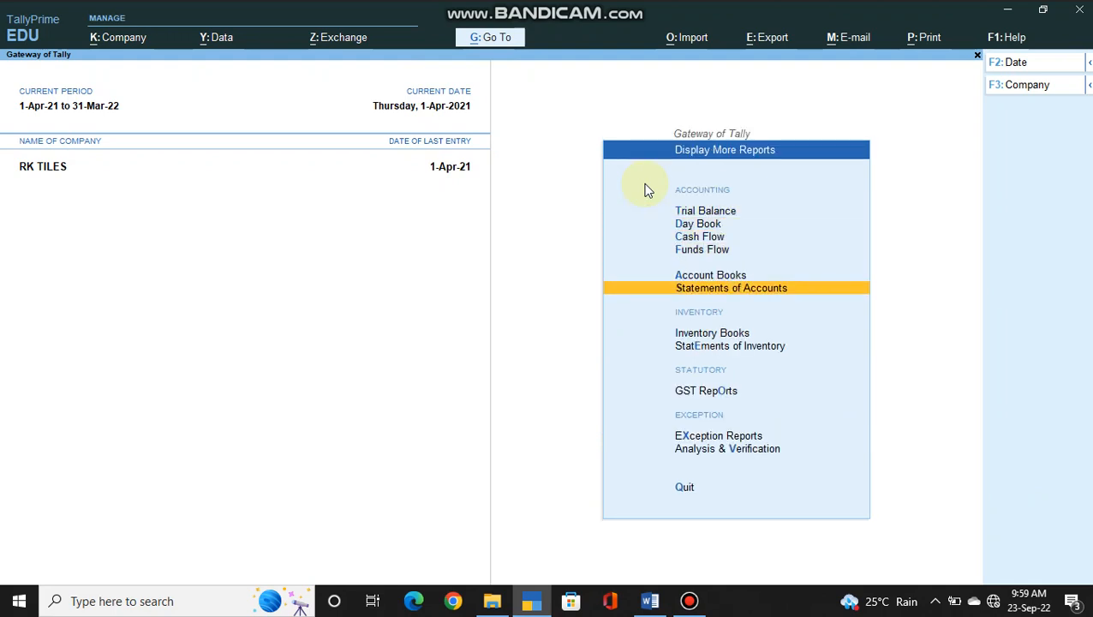
key("Up")
key("Return")
key("Down")
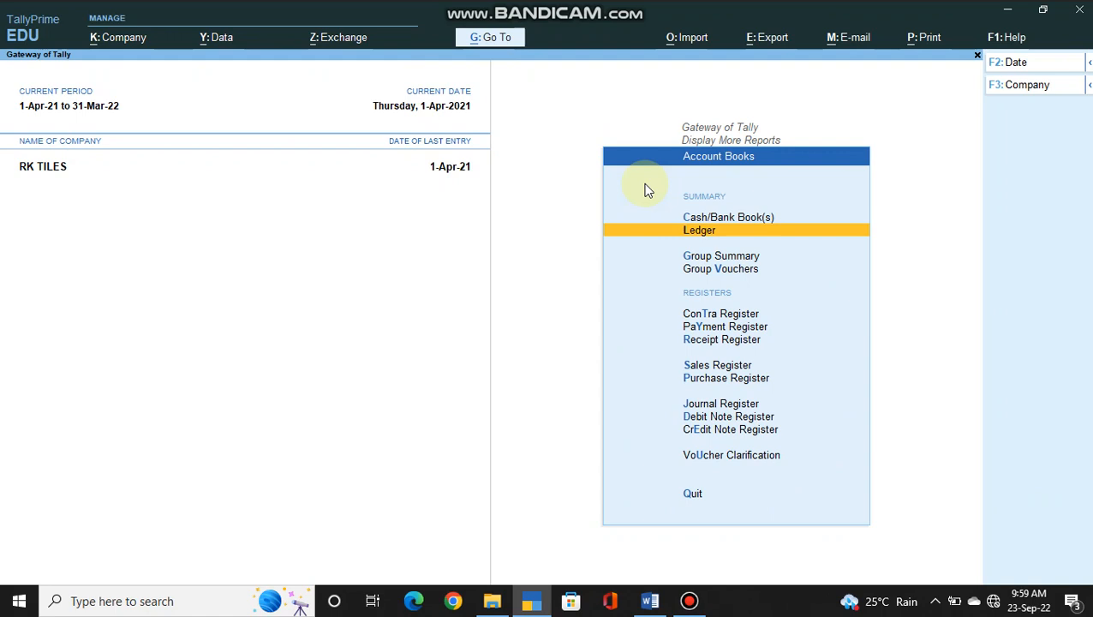
key("Return")
- Show the ledger vouchers of Kanta General Store and switch to its bill-wise outstanding view
key("Down")
key("Down")
key("Down")
key("Down")
key("Down")
key("Down")
key("Down")
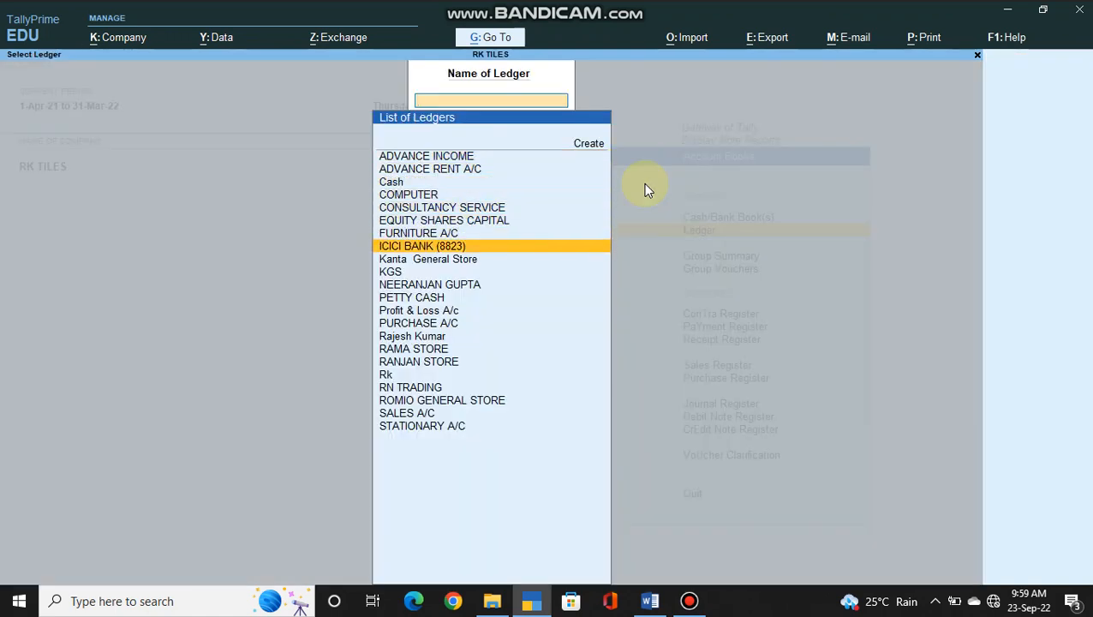
key("Down")
key("Down")
key("Down")
key("Down")
key("Down")
key("Down")
key("Down")
key("Down")
key("Down")
key("Down")
key("Down")
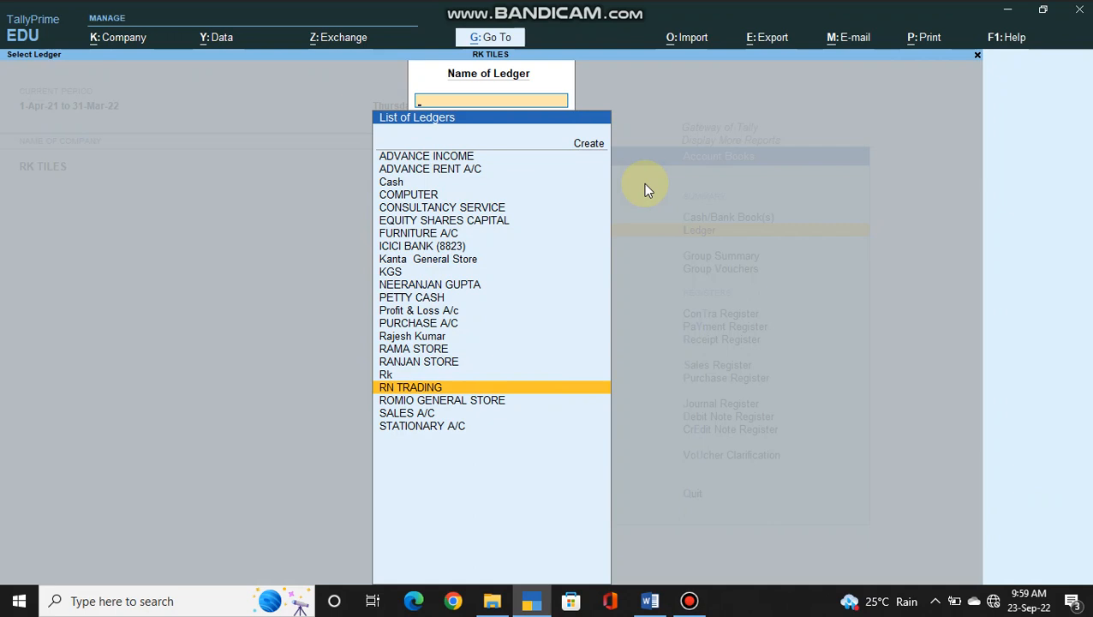
type("KAN")
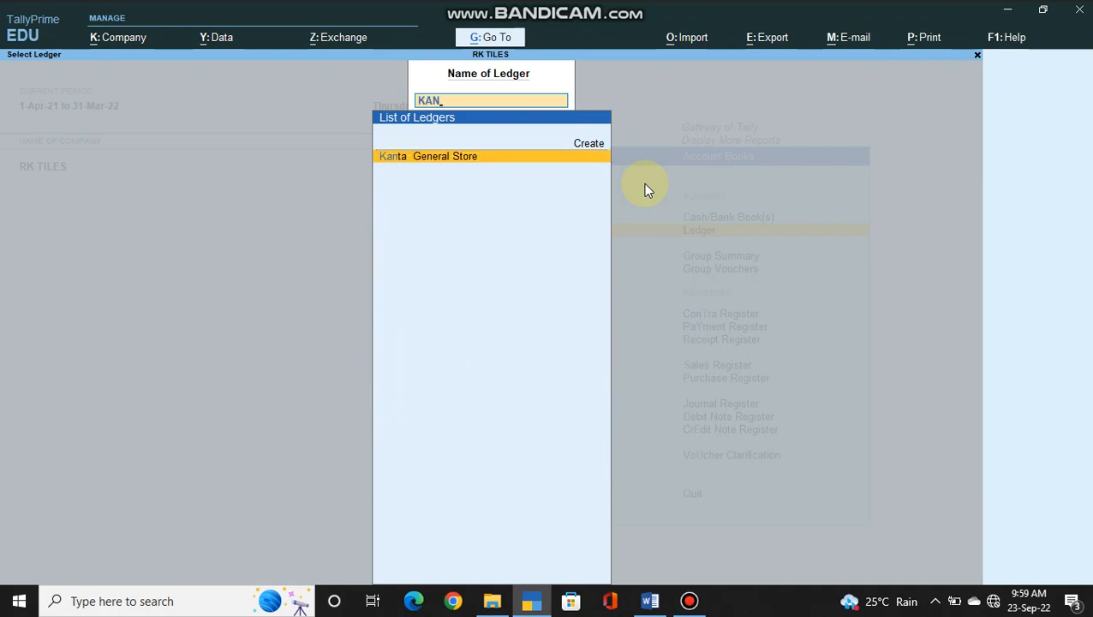
key("Return")
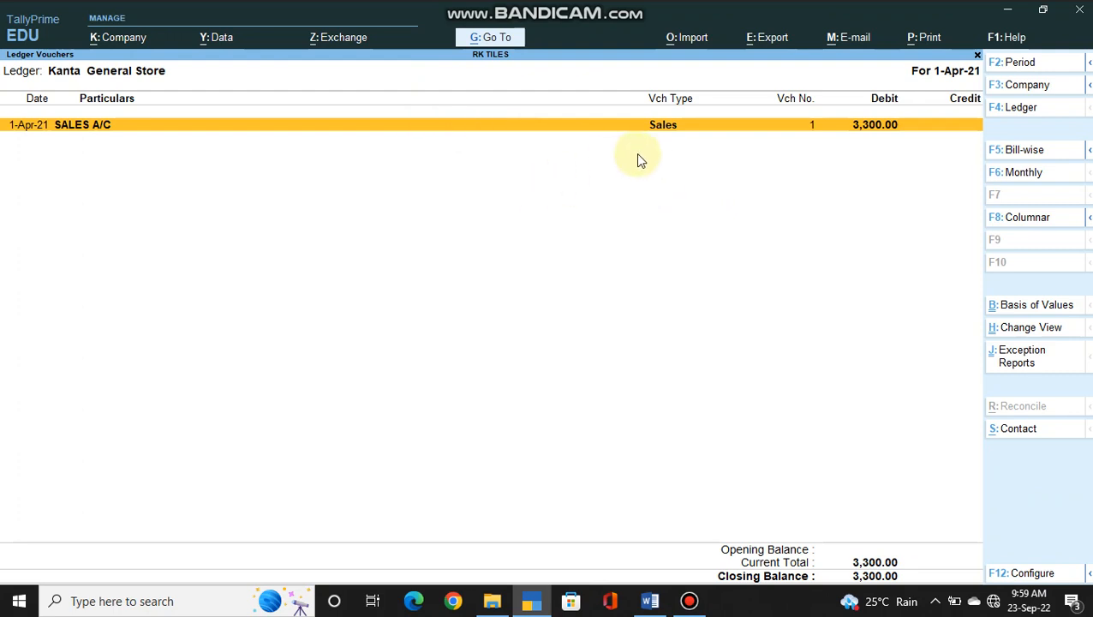
left_click(1021, 151)
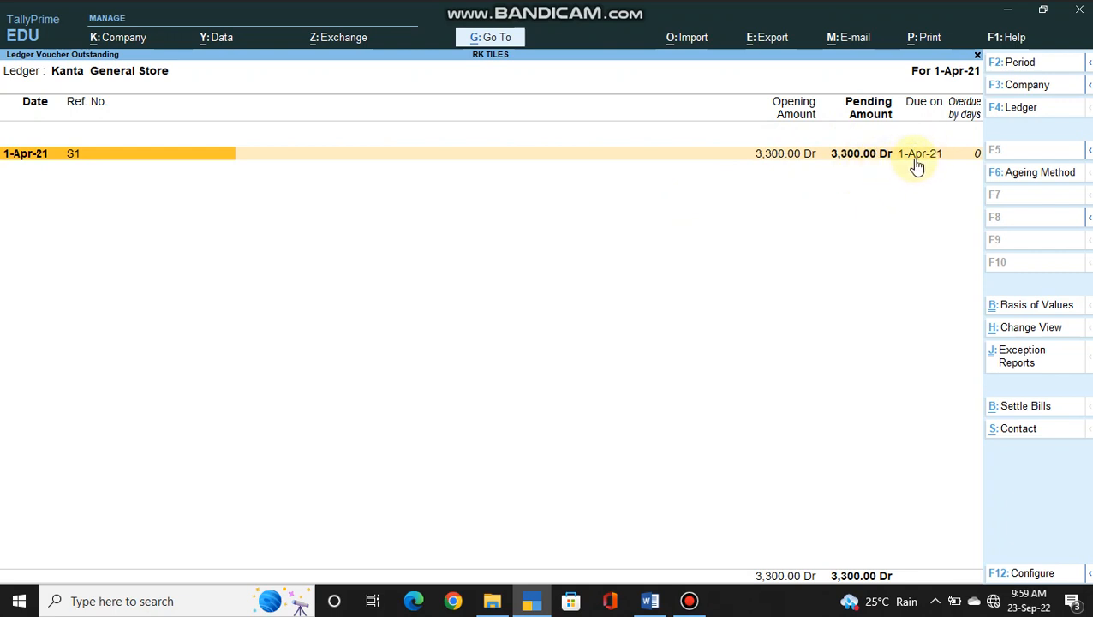
- Leave Kanta General Store's outstanding report and the ledger selection to return to Display More Reports
key("Escape")
key("Escape")
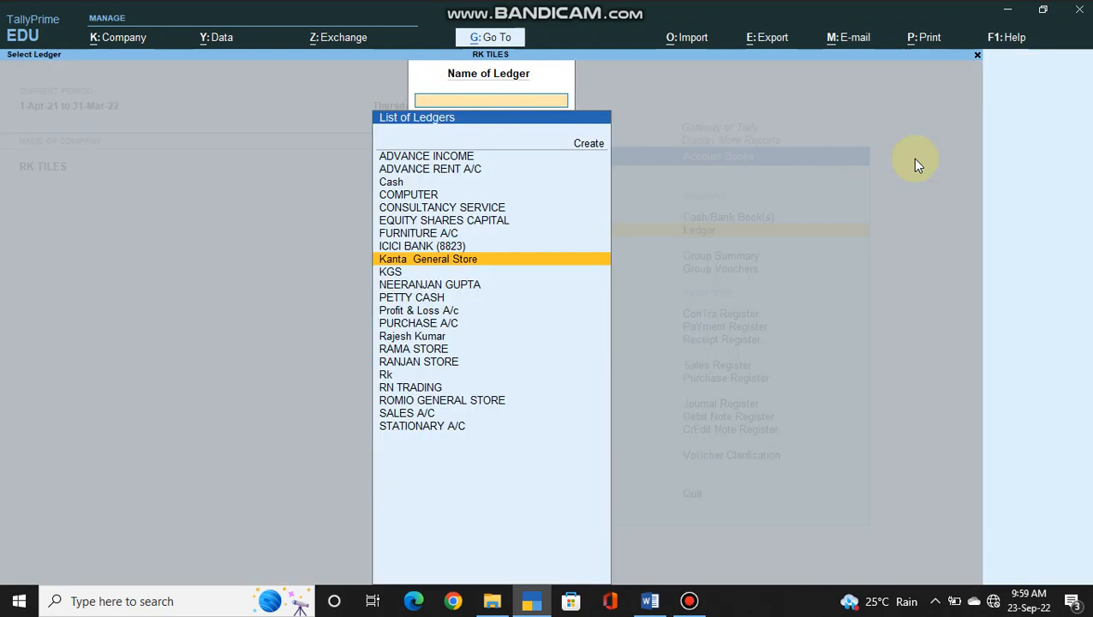
key("Escape")
key("Escape")
- Open the Statements of Accounts from the additional reports
key("Down")
key("Down")
key("Down")
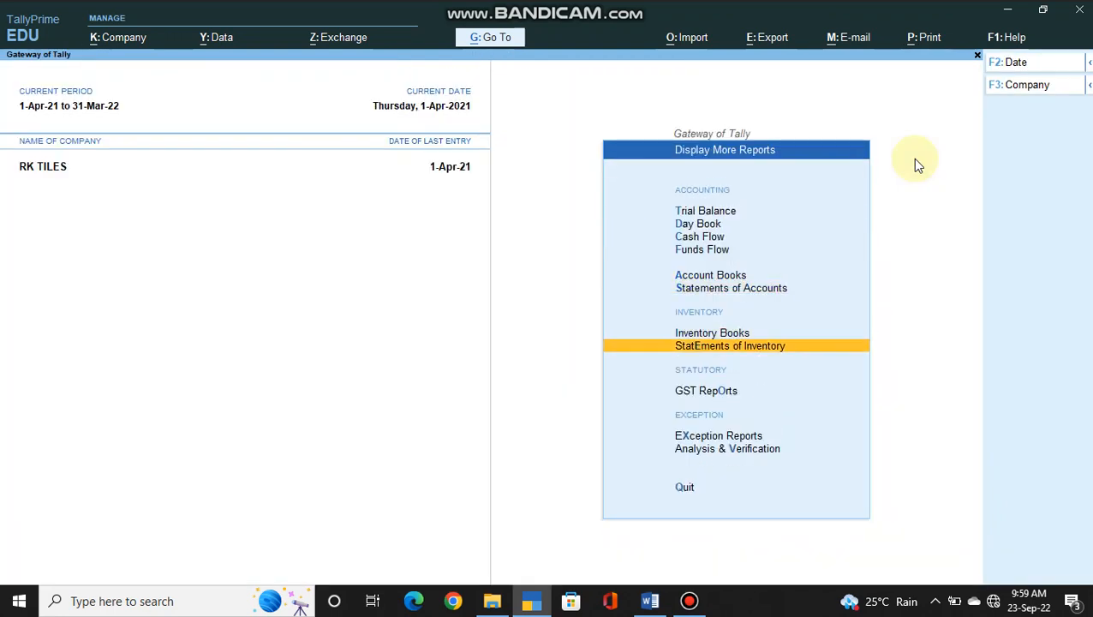
key("Down")
key("Up")
key("Up")
key("Up")
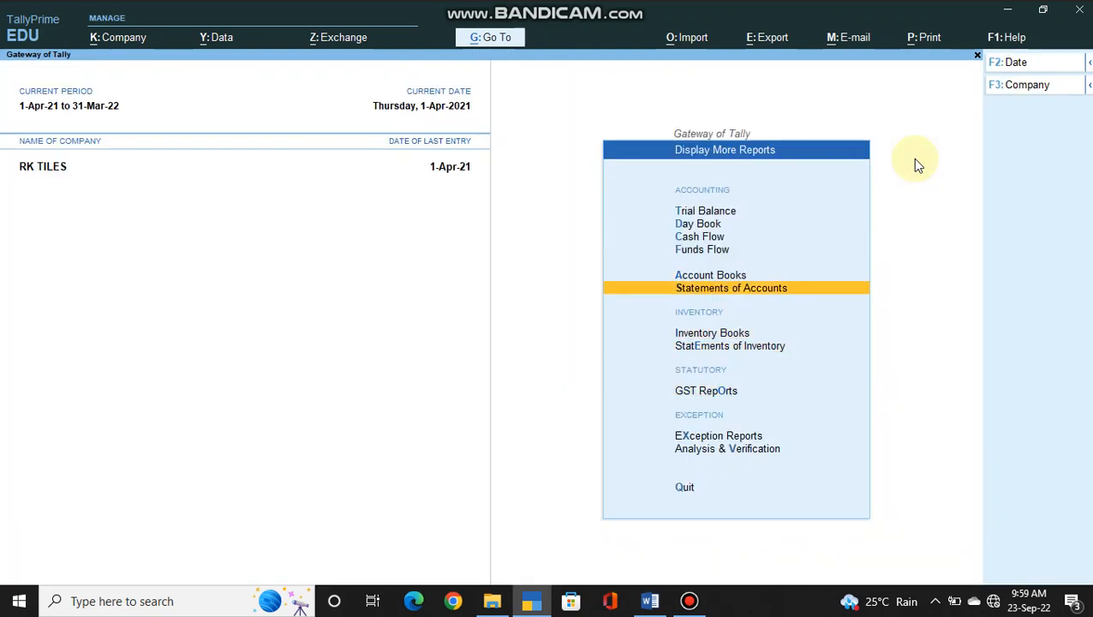
key("Up")
key("Down")
key("Return")
- Open the Receivables report under Outstandings
key("Down")
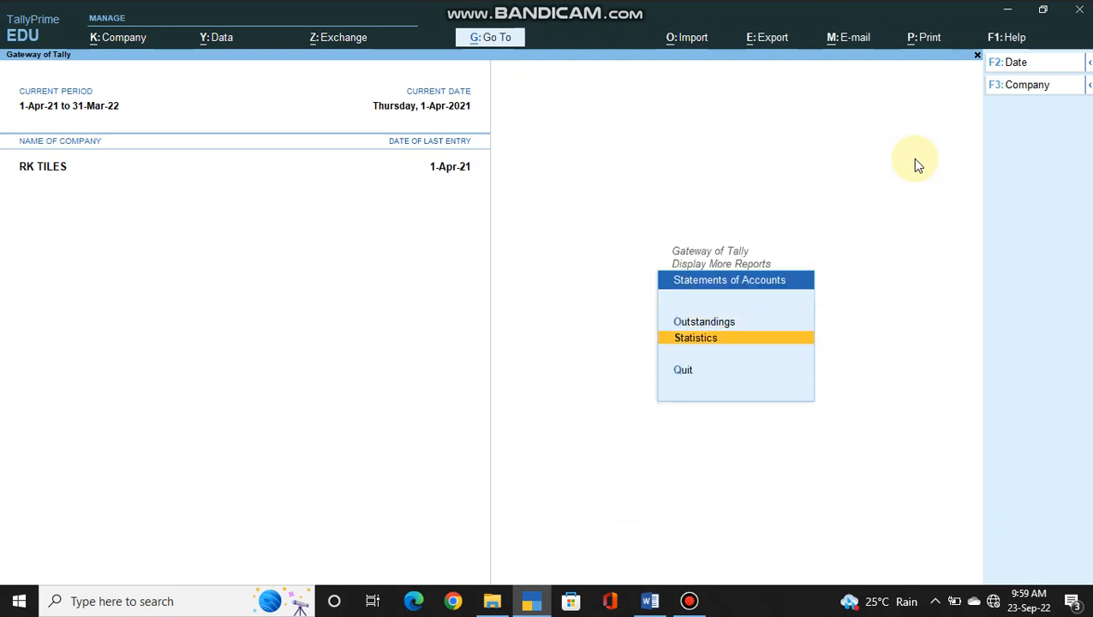
key("Up")
key("Return")
key("Down")
key("Up")
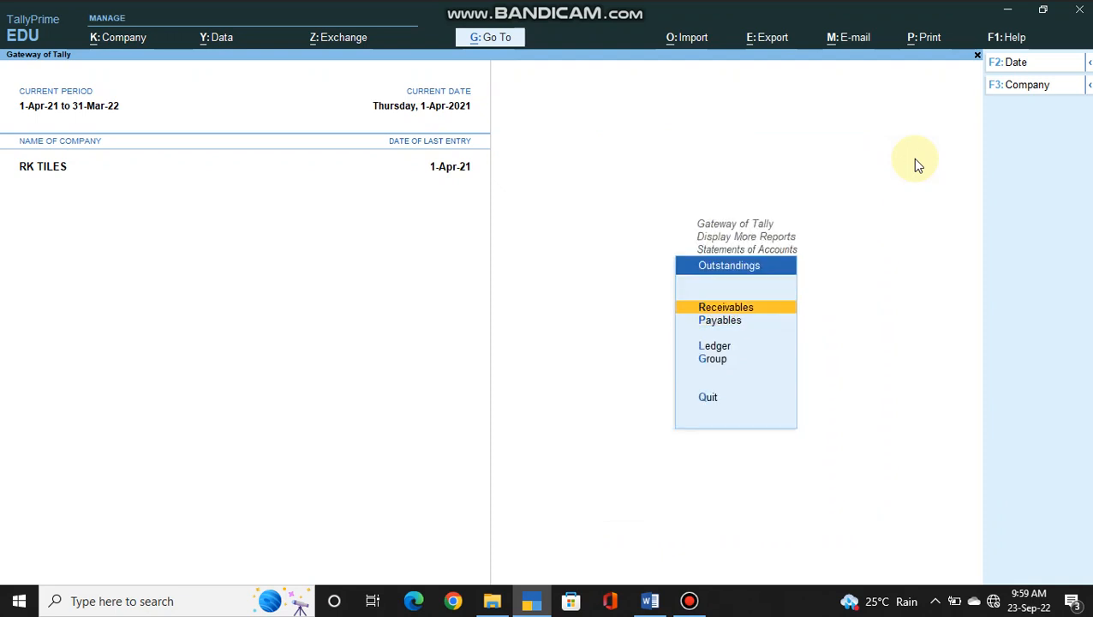
key("Return")
- Review the pending bills in the Bills Receivable report and expand the voucher details of the bill with reference number 2
key("Down")
key("Down")
key("Up")
key("Up")
key("Up")
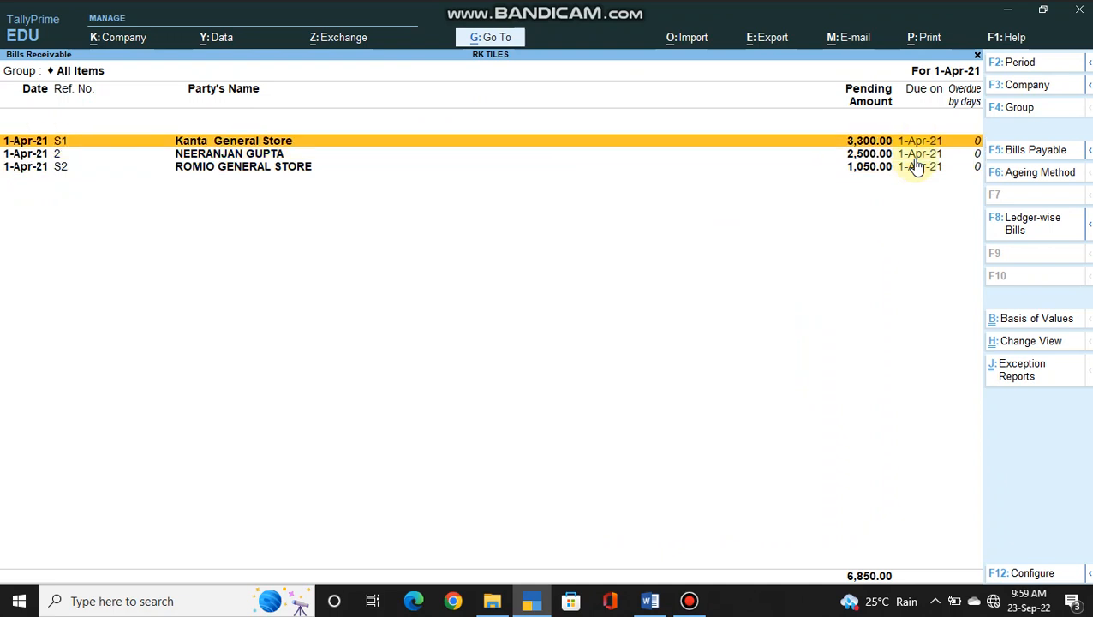
key("Down")
key("Up")
key("Up")
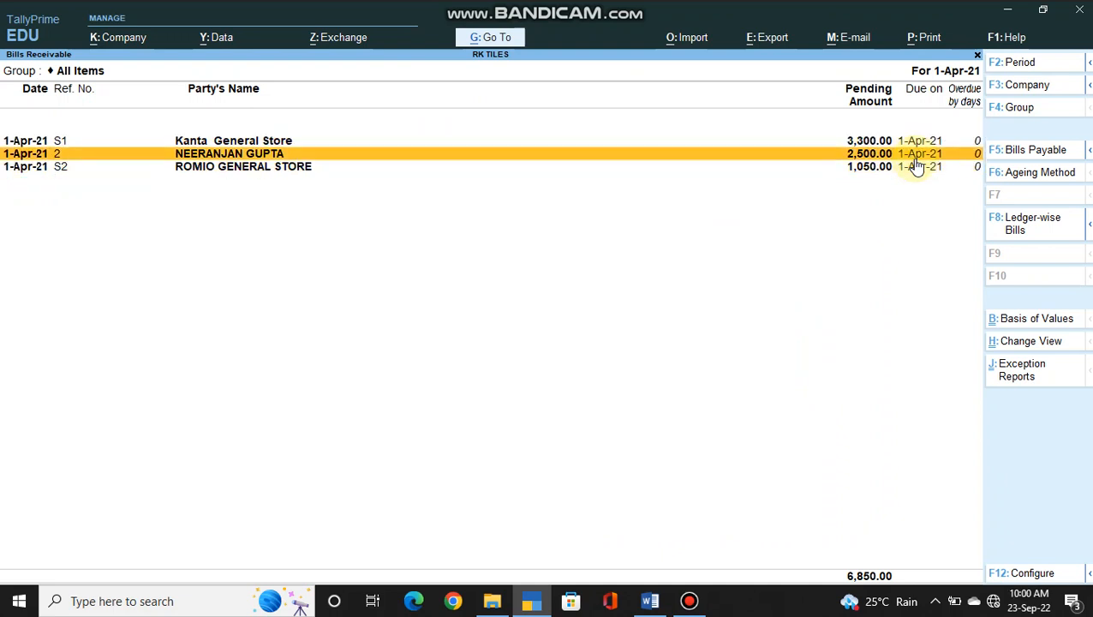
key("Up")
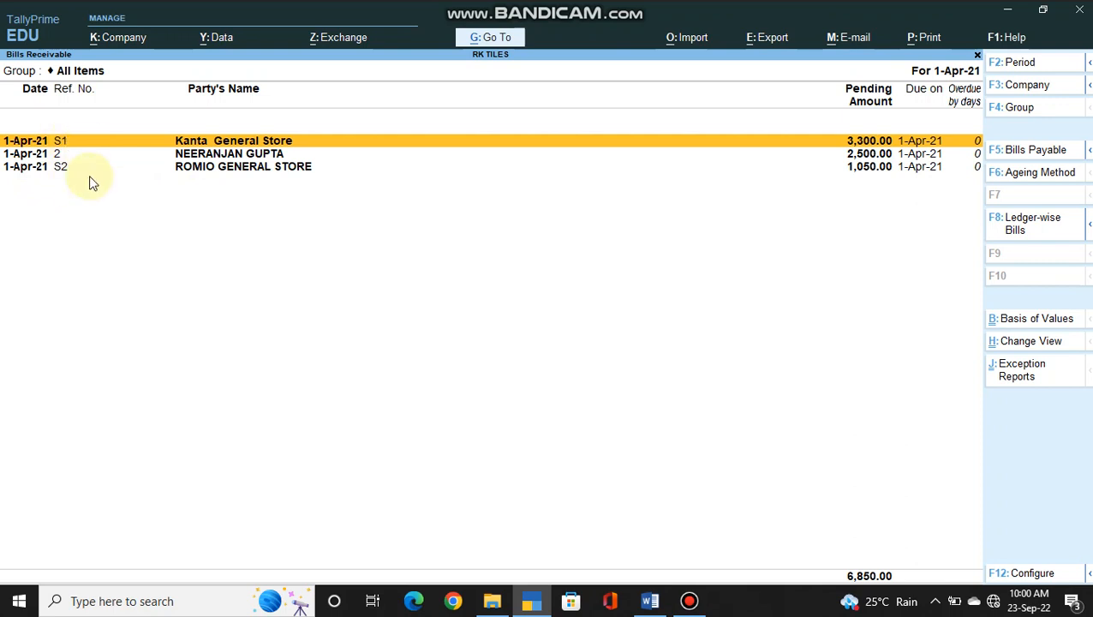
key("Down")
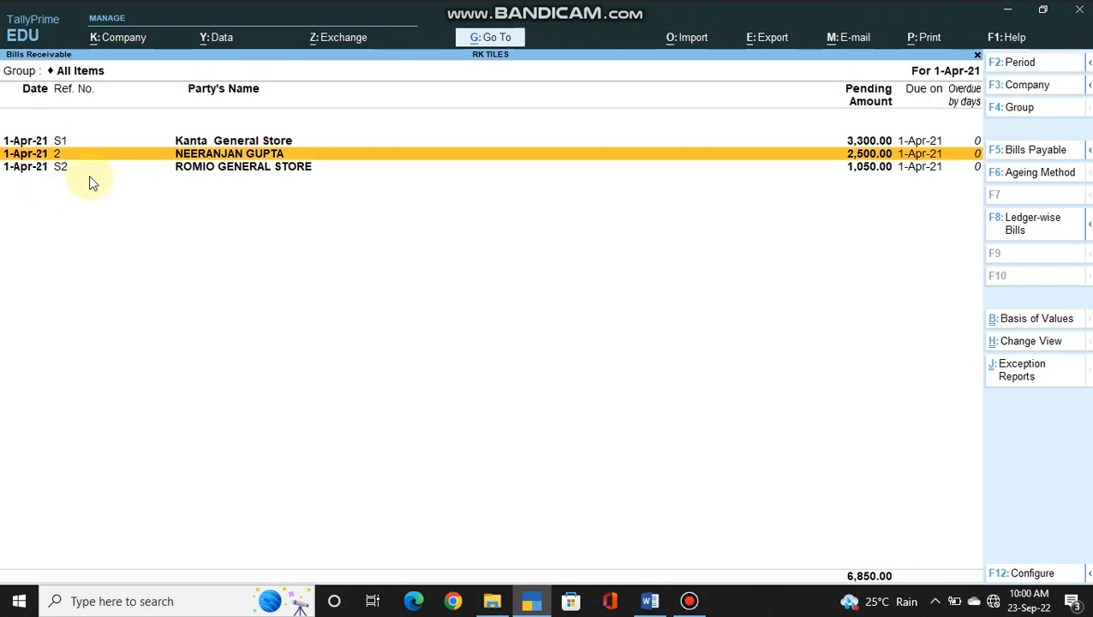
key("shift+Return")
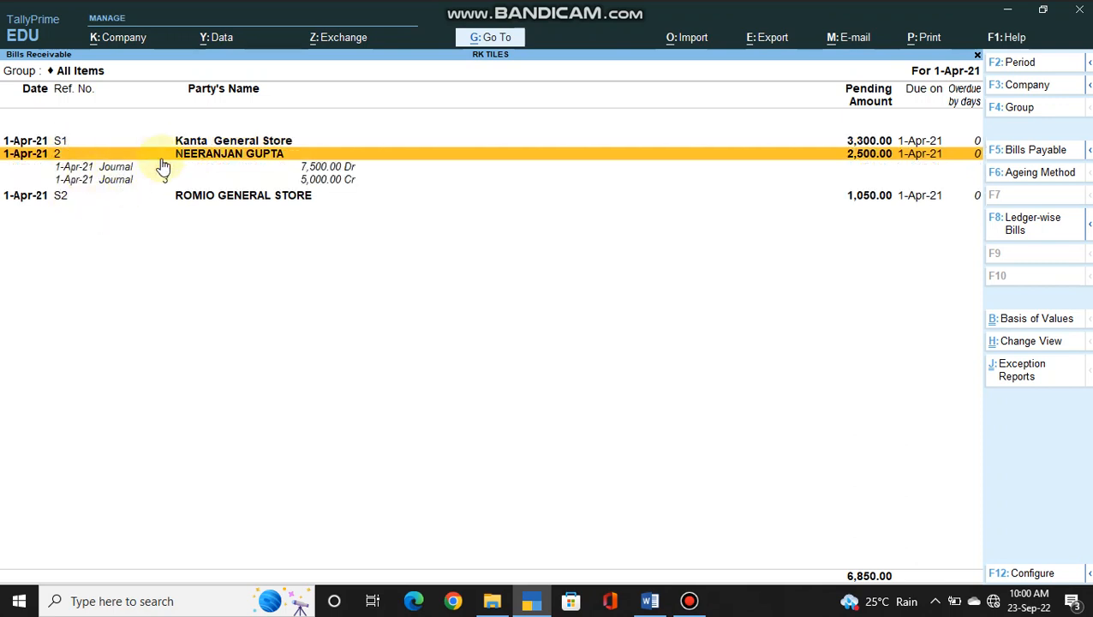
- Close the receivables report, return to the Gateway of Tally and switch to the TALLY TUTORIALS document in Word
key("Escape")
key("Escape")
key("Escape")
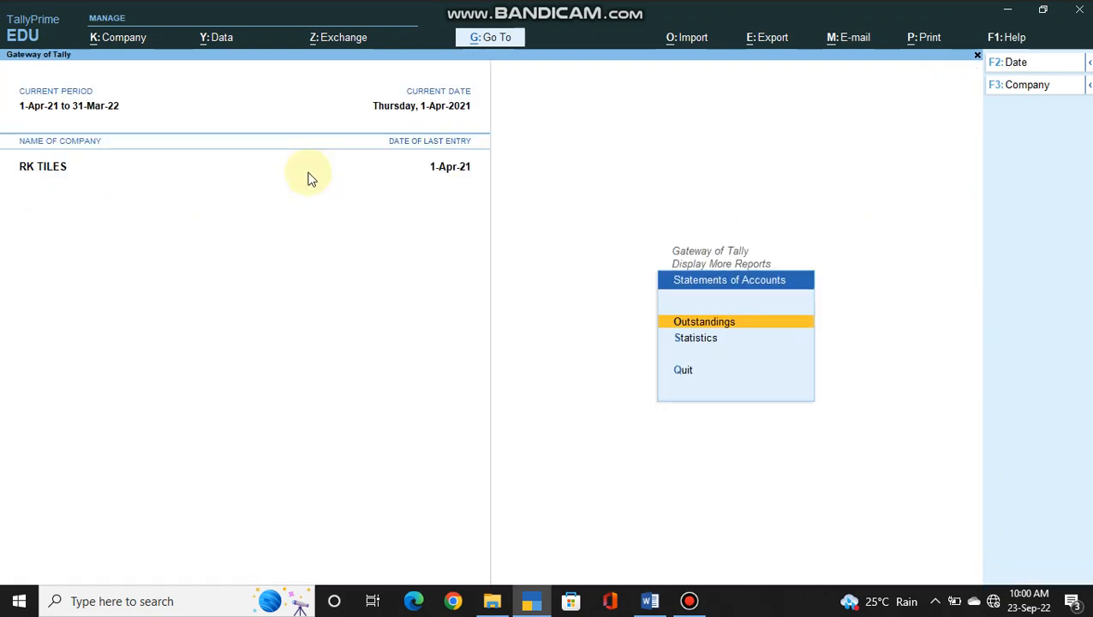
key("Escape")
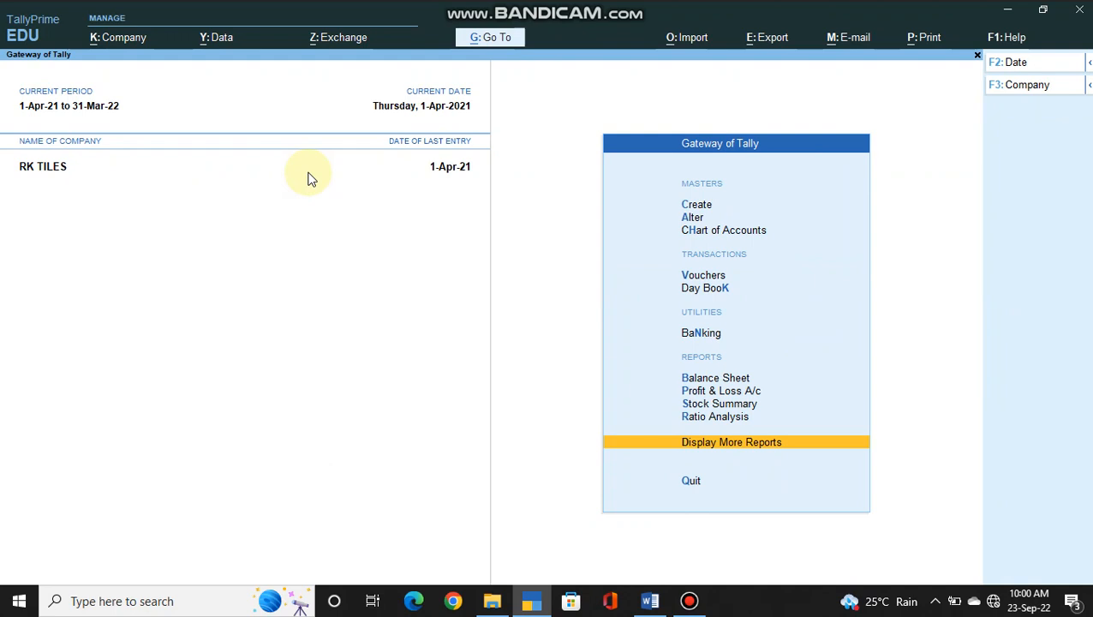
key("alt")
key("alt+Tab")
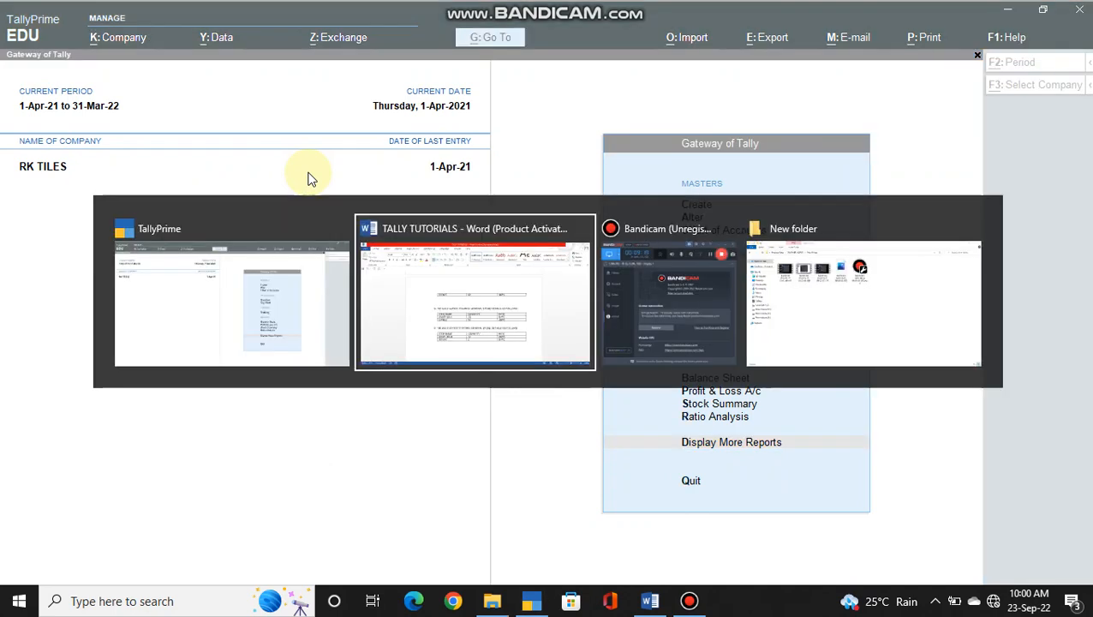